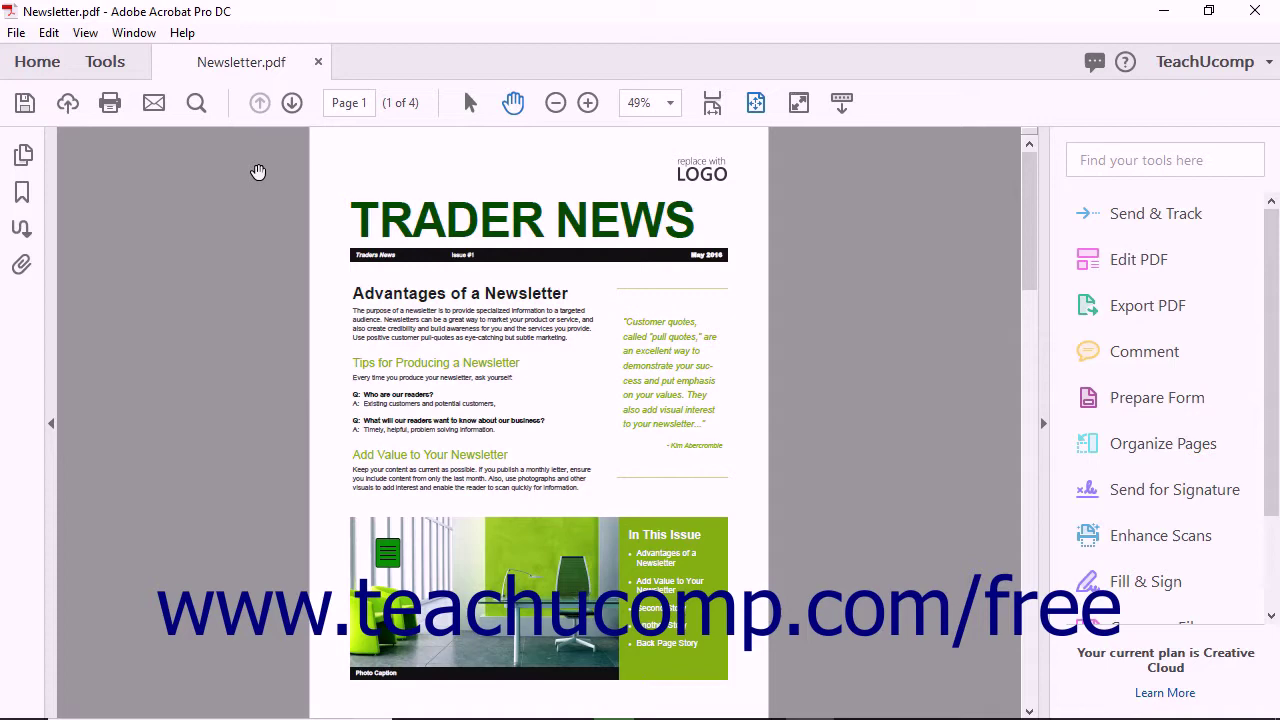
Step: Open the Edit PDF tools and activate Add Article Box from the More menu on page 1
scroll(258, 172, "down", 1)
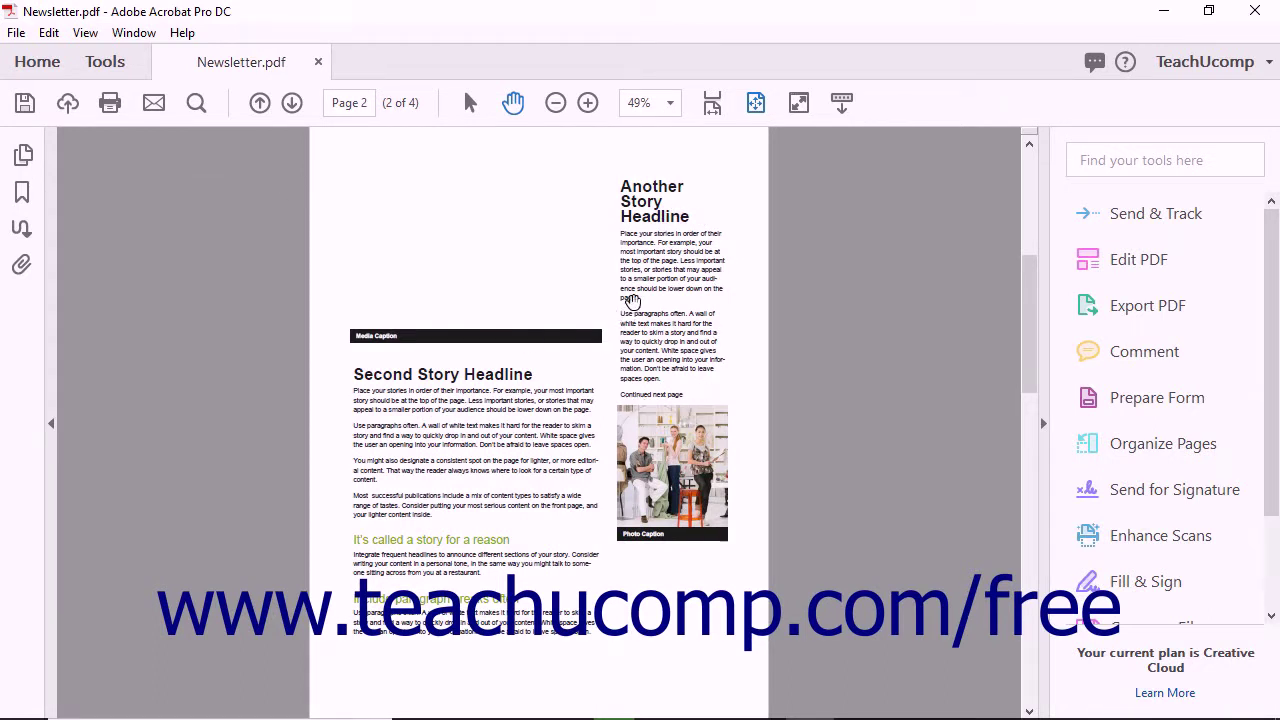
scroll(632, 300, "down", 3)
key("Home")
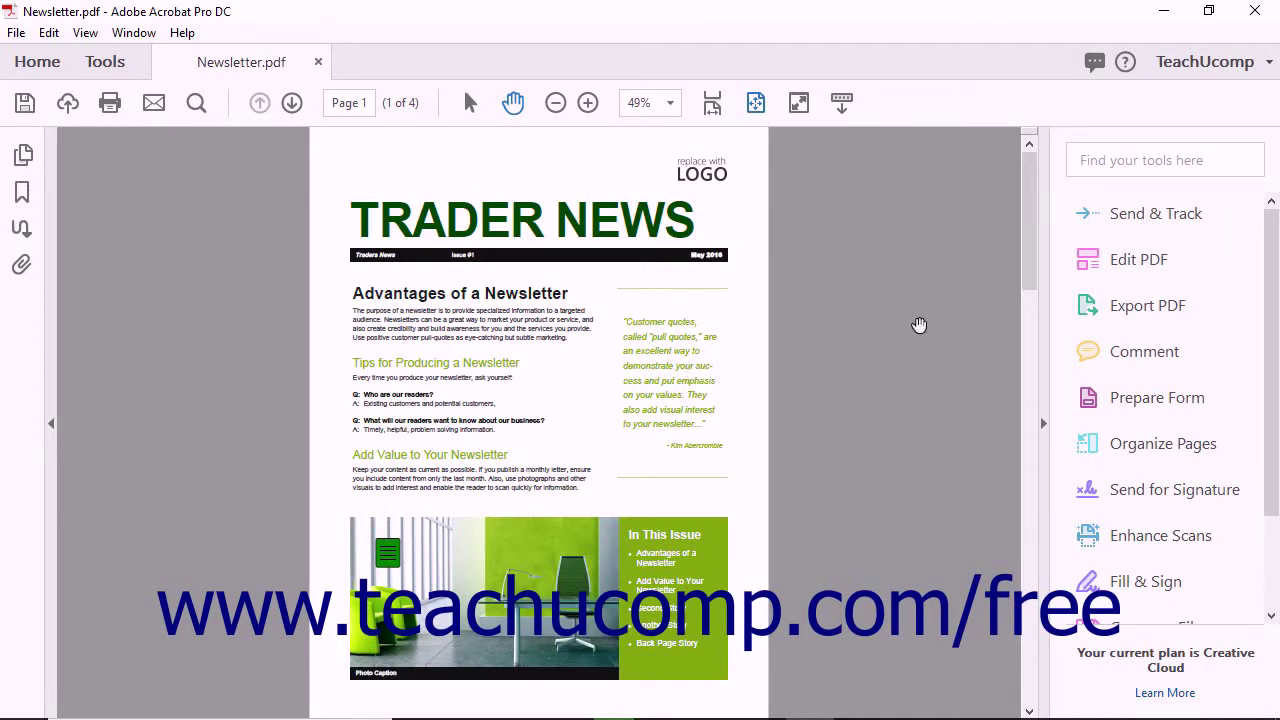
left_click(1109, 262)
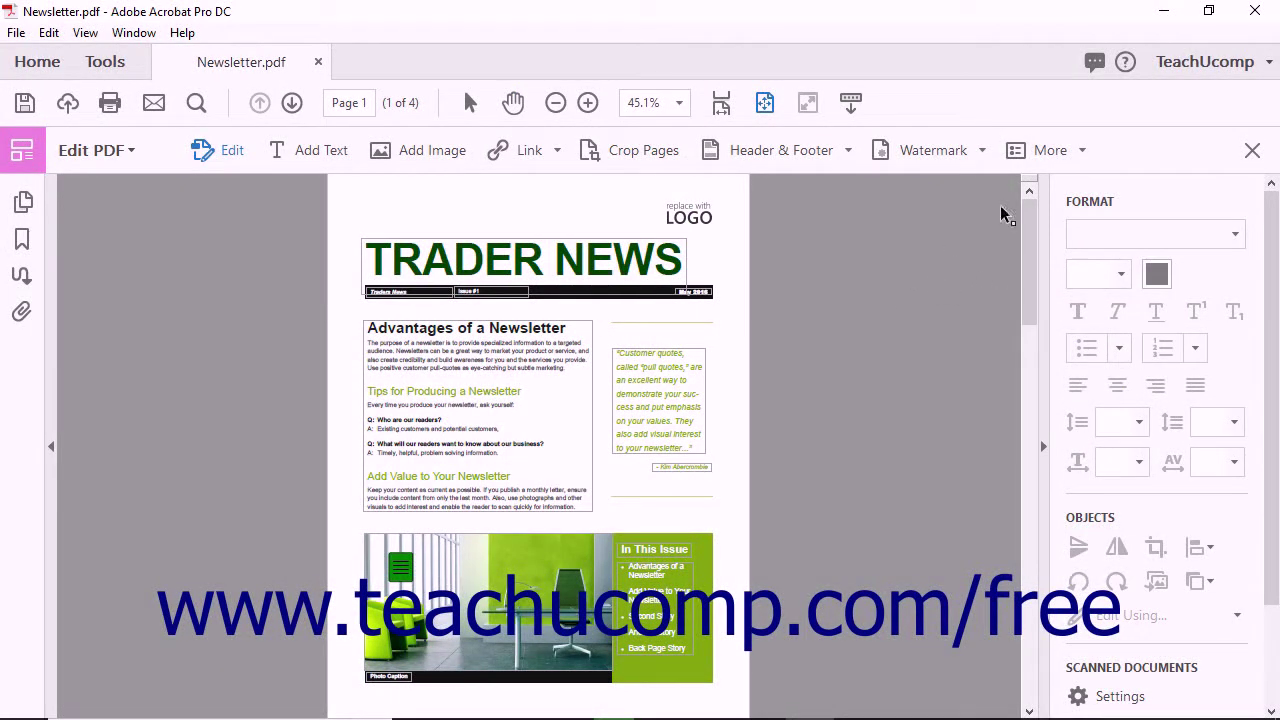
left_click(1078, 157)
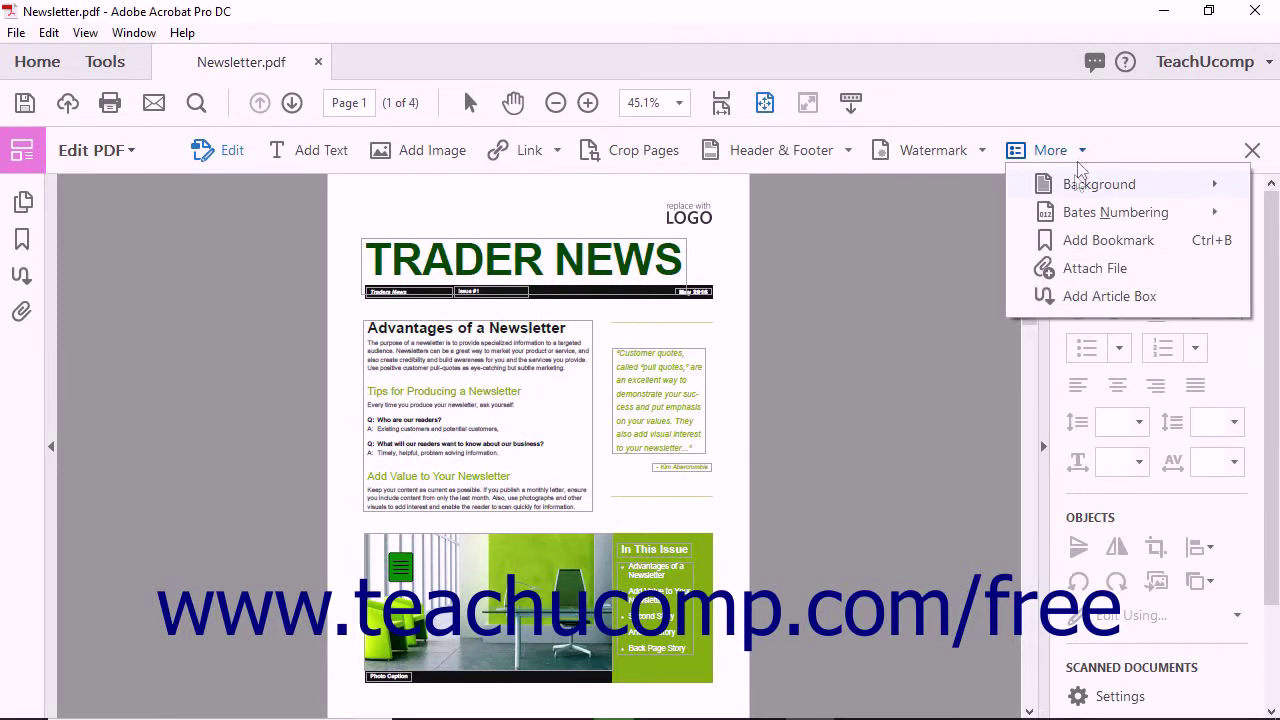
left_click(1060, 298)
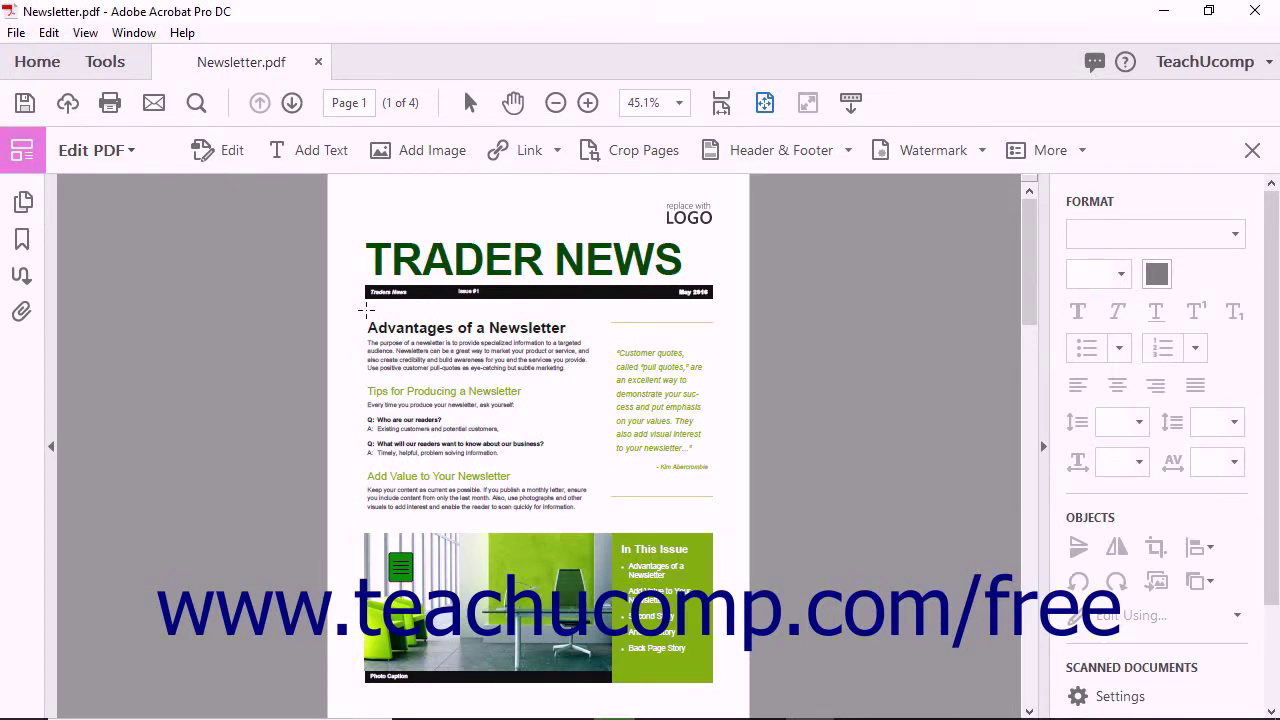
Step: Draw article boxes 1-1 to 1-3 around the Advantages, Tips and Add Value text blocks
left_click_drag(366, 310, 597, 383)
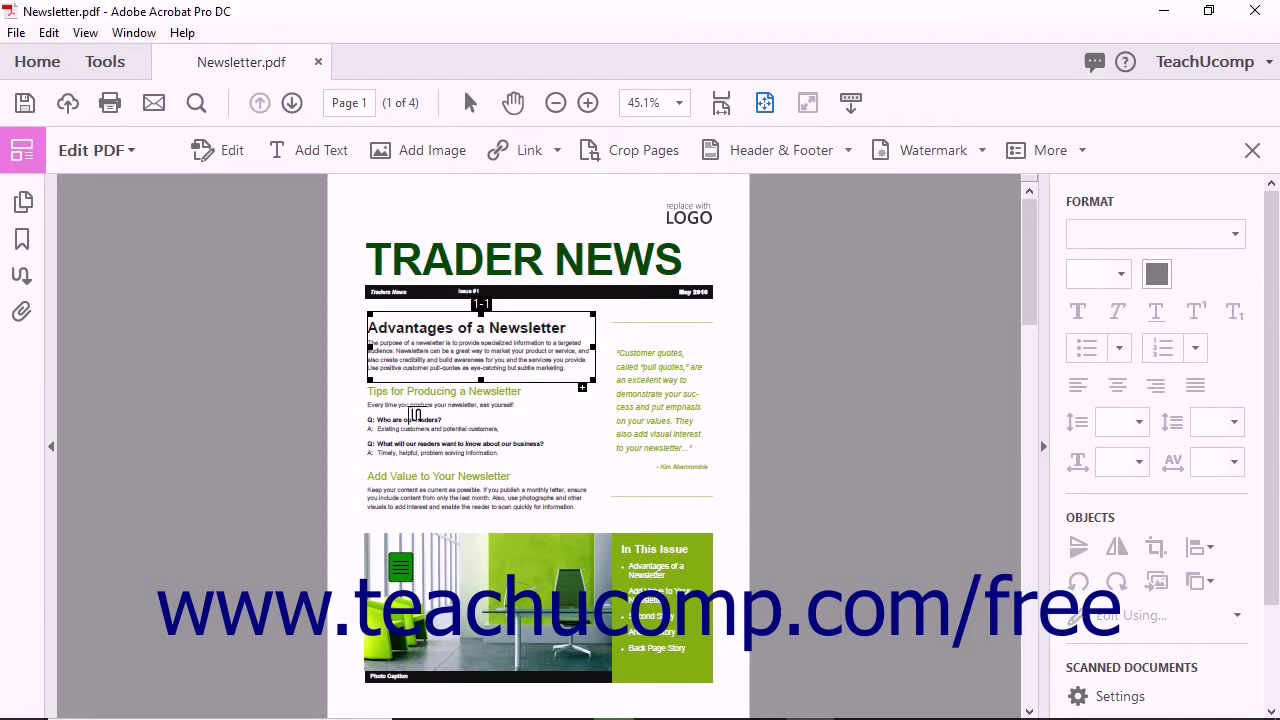
left_click_drag(365, 385, 602, 476)
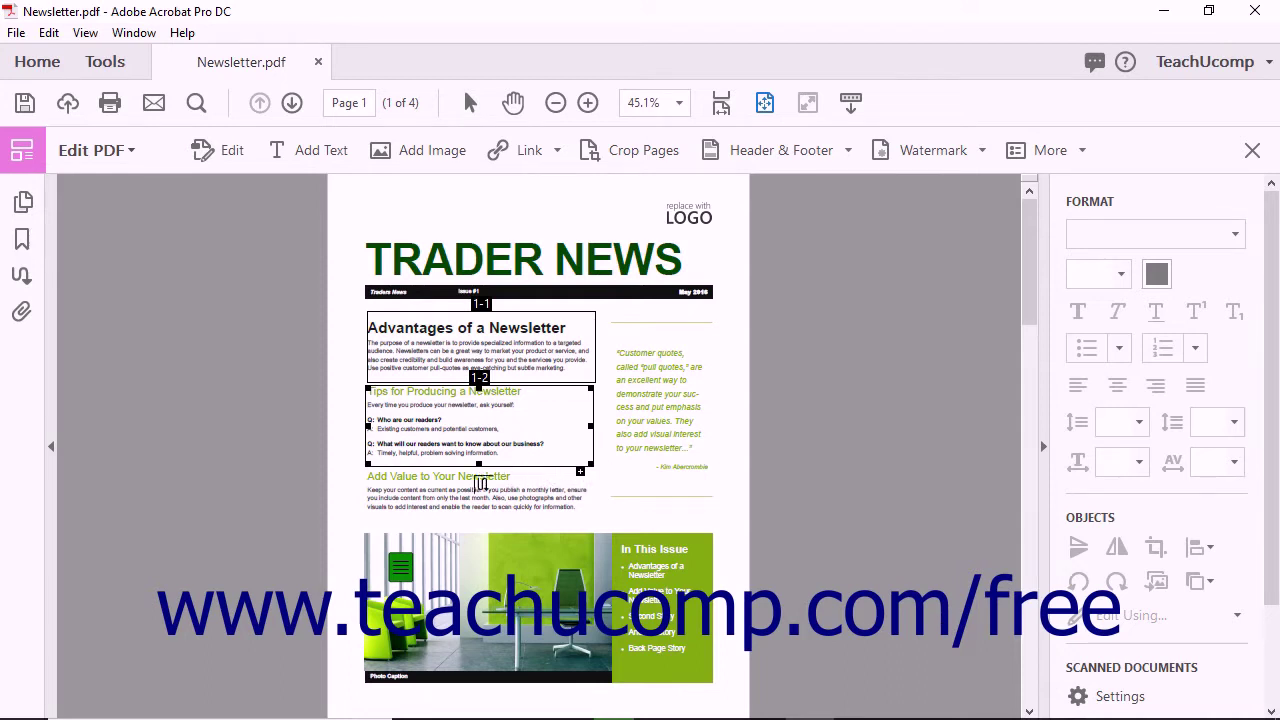
left_click_drag(366, 467, 602, 522)
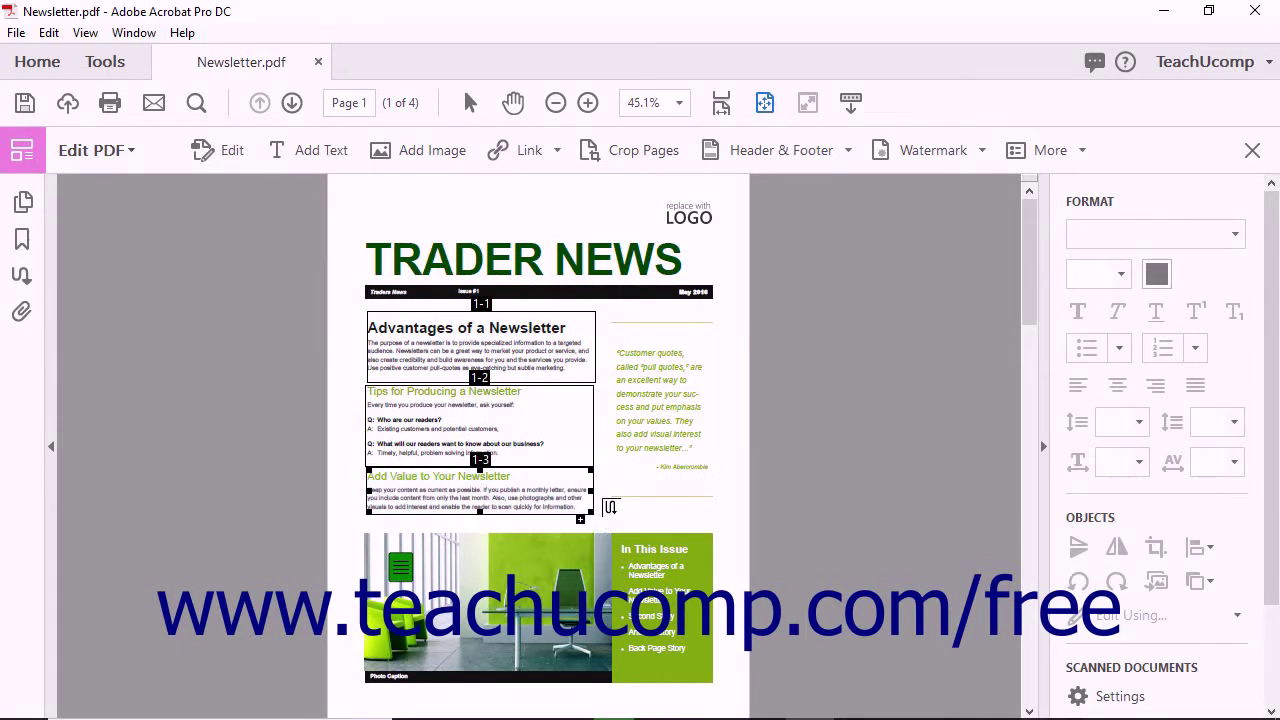
Step: End the three-box article, title it 'Story 1', and move to page 2
key("Return")
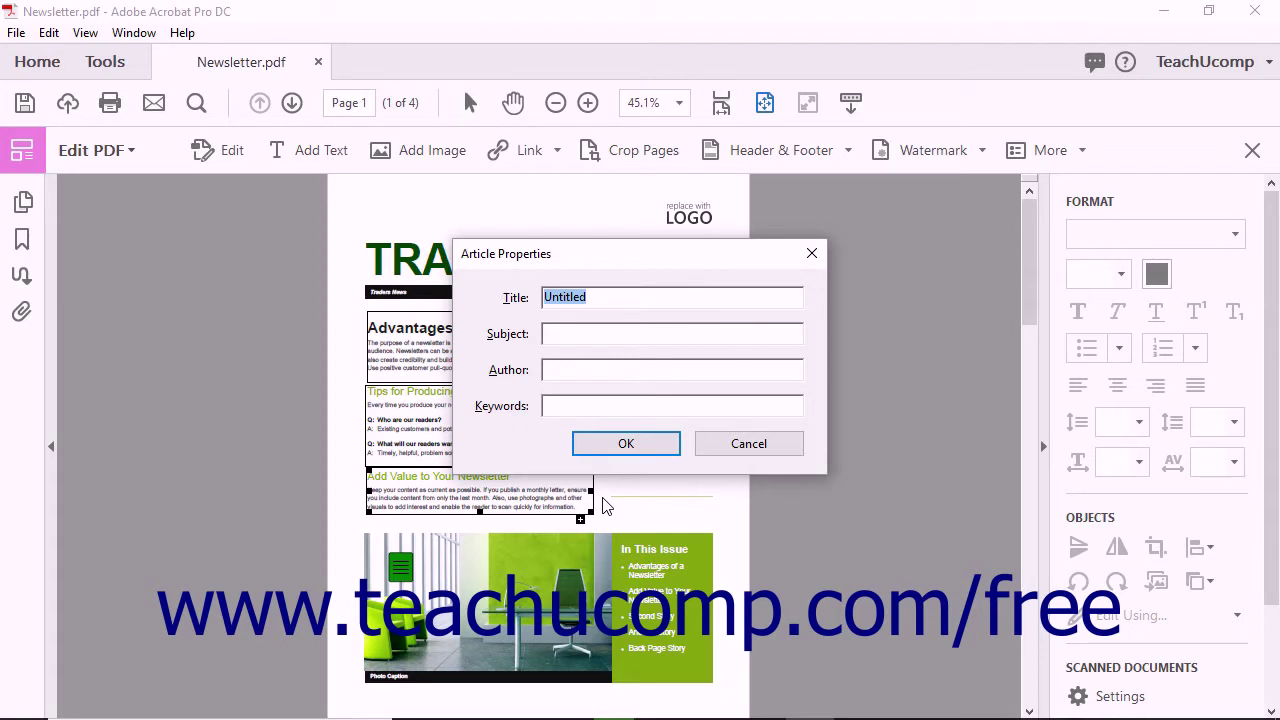
type("Story 1")
left_click(633, 446)
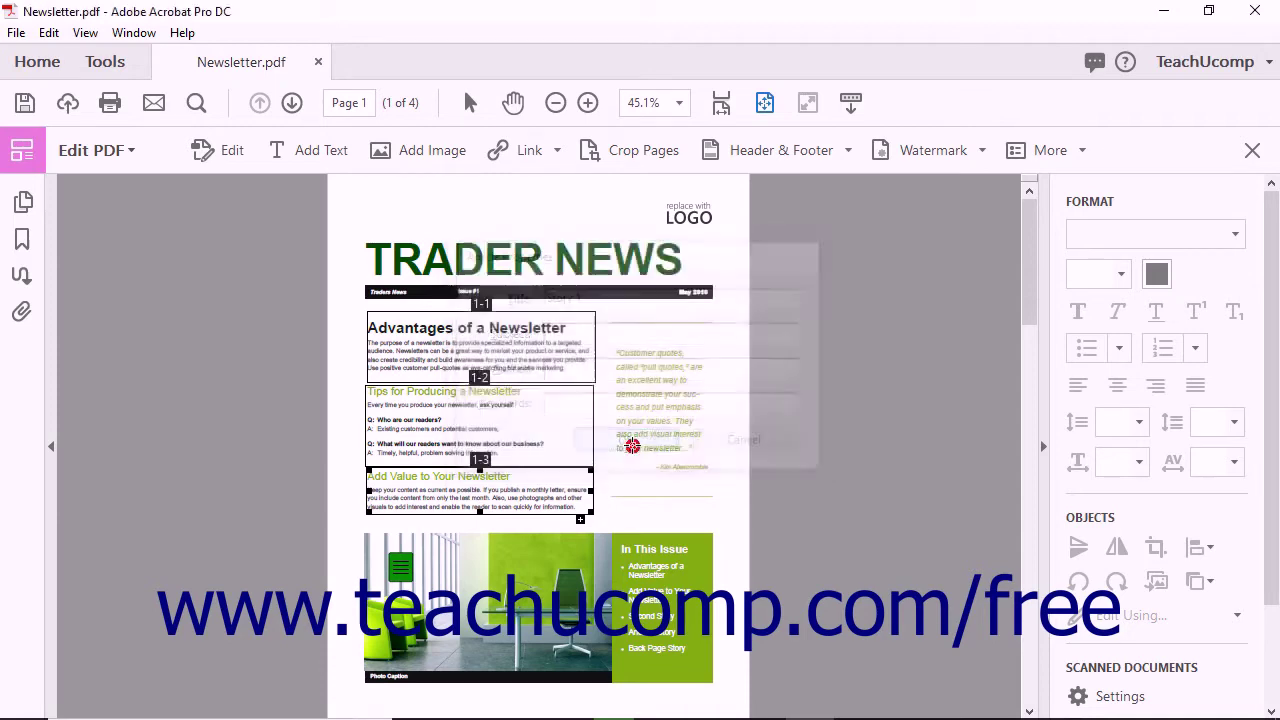
scroll(633, 446, "down", 10)
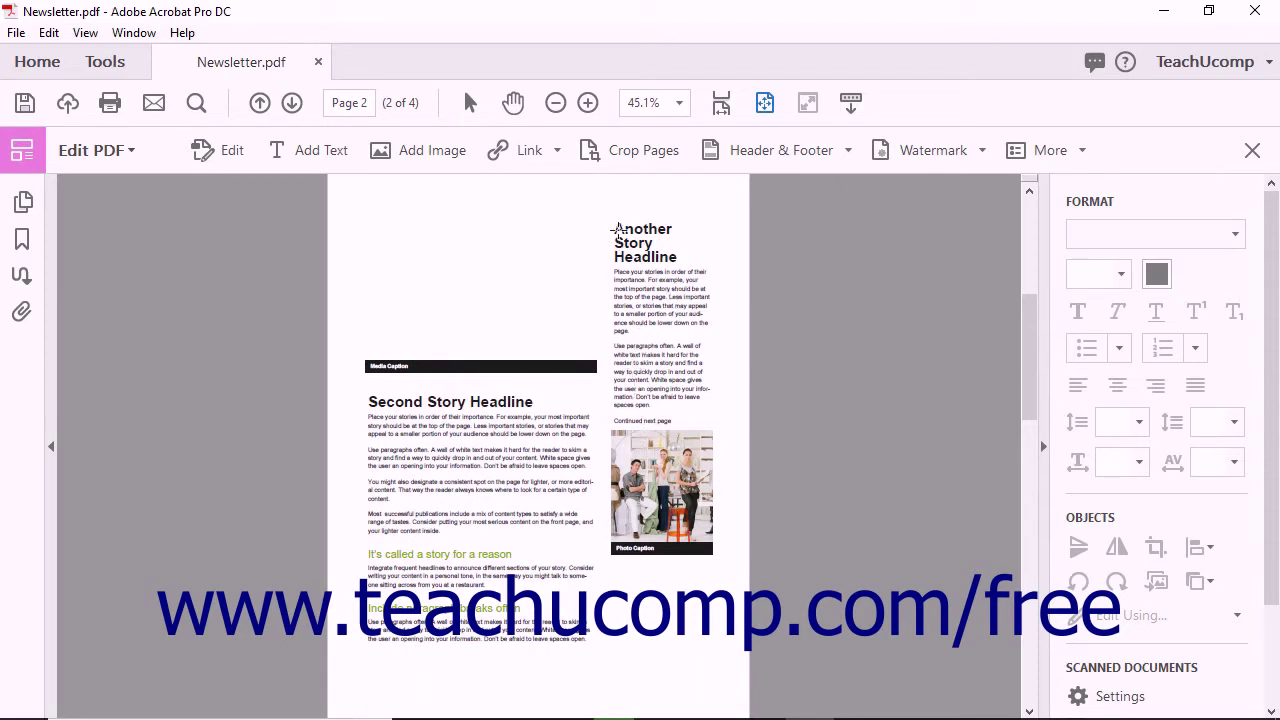
Step: Frame the page 2 Another Story Headline column as a single-box article titled 'Story 2'
left_click_drag(612, 218, 718, 426)
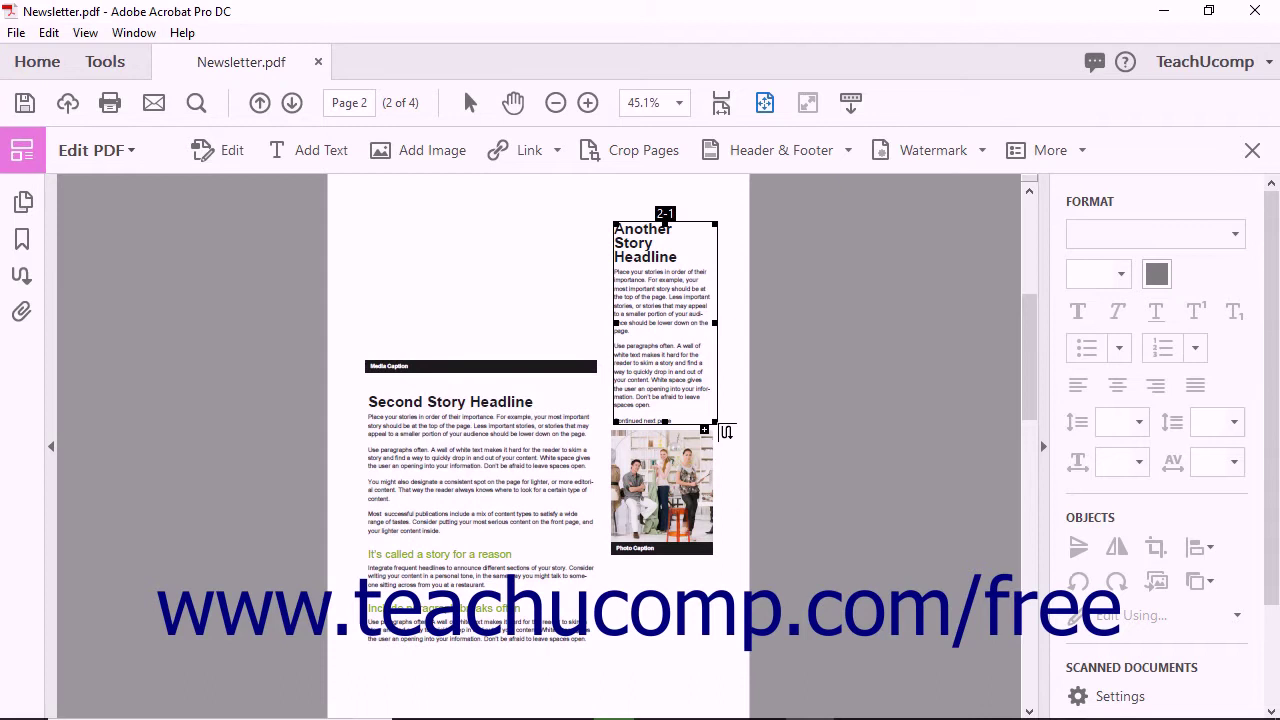
key("Return")
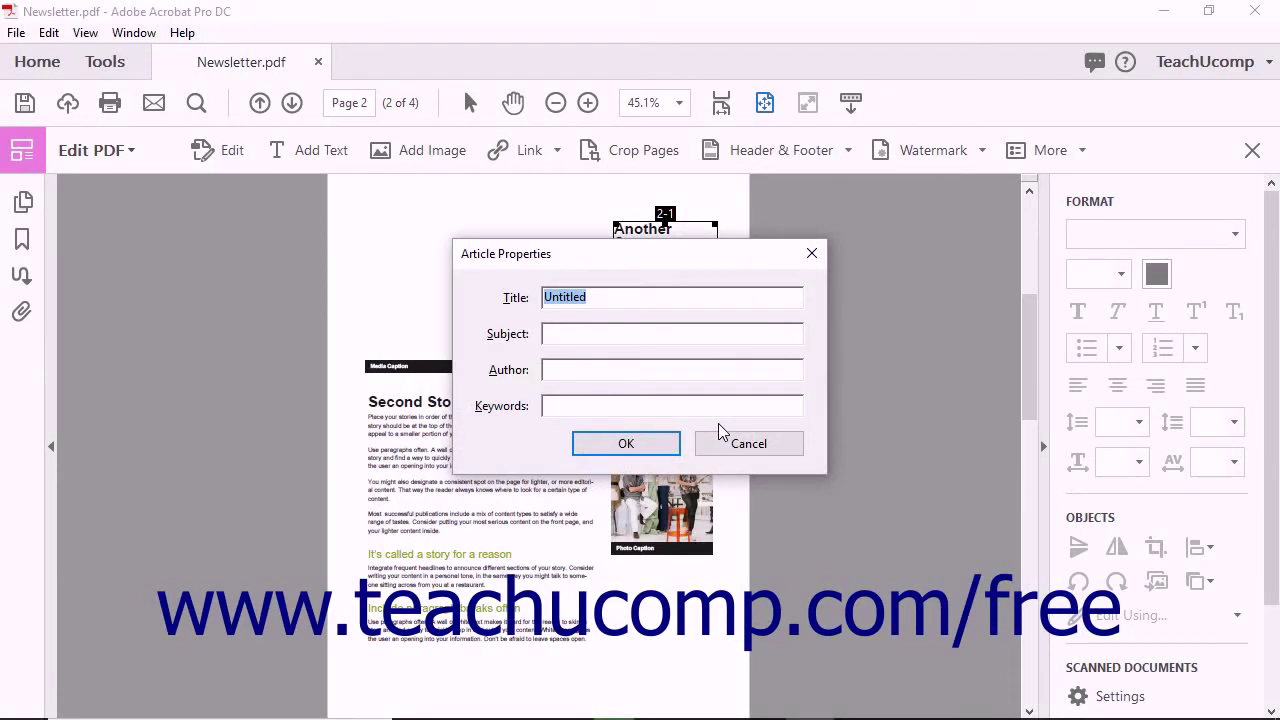
type("Story 2")
left_click(646, 451)
left_click(1039, 152)
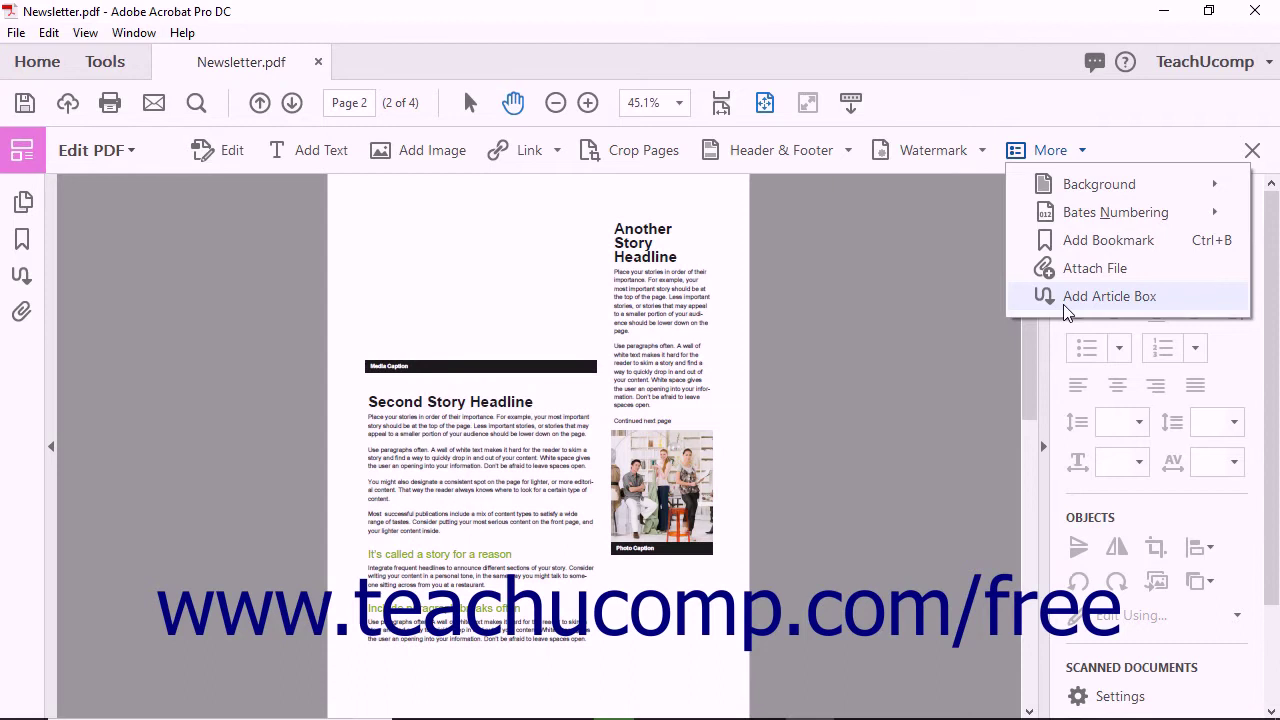
Step: Show the article box outlines and open the Articles navigation pane
left_click(1064, 305)
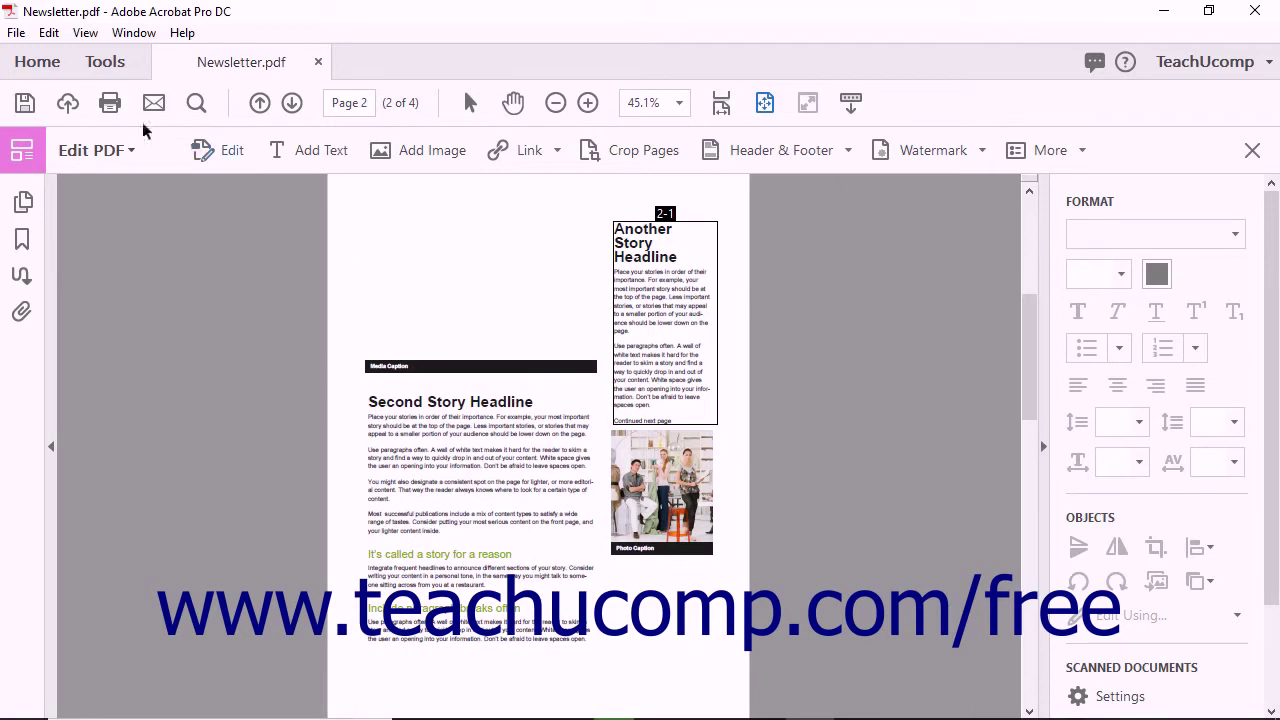
left_click(85, 33)
mouse_move(190, 238)
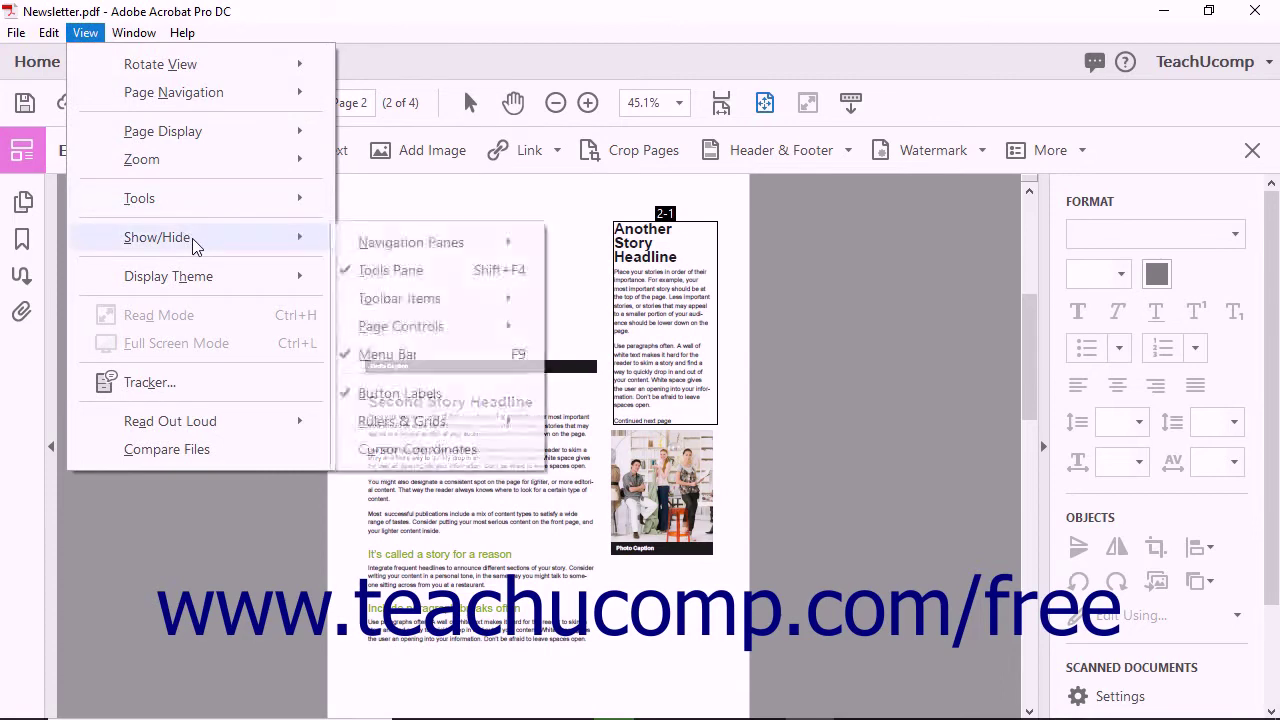
mouse_move(450, 242)
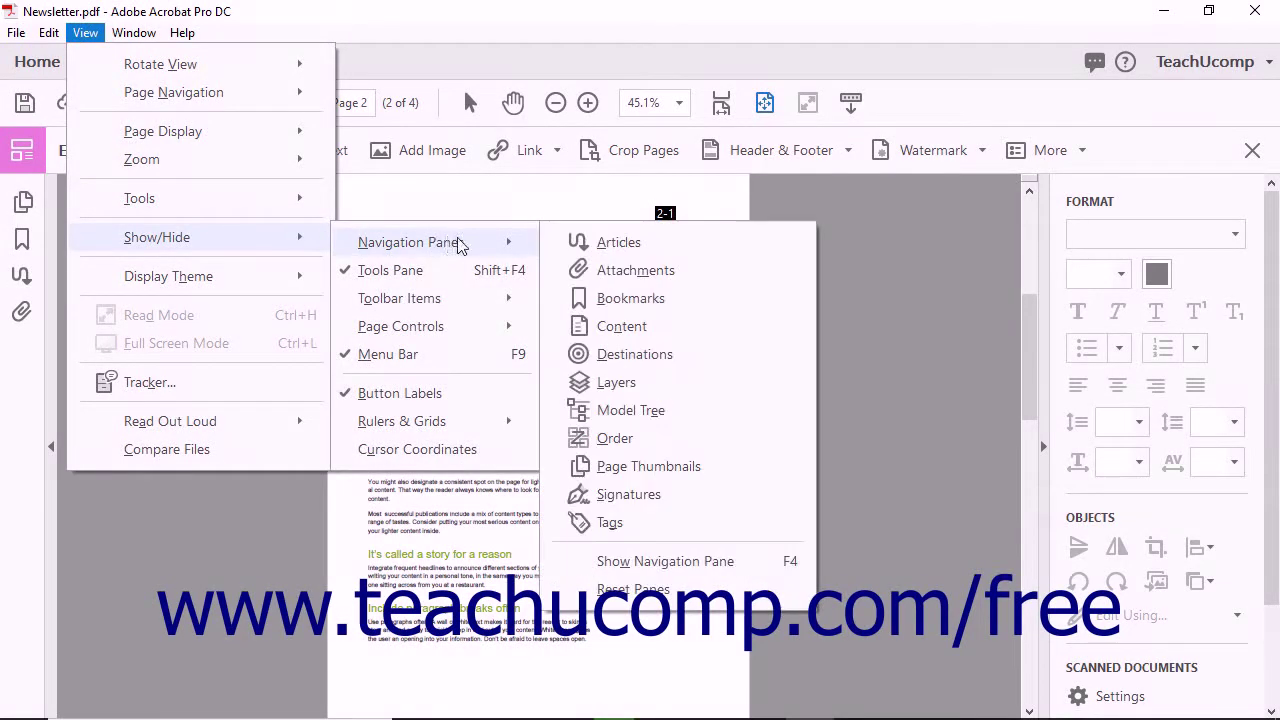
left_click(610, 244)
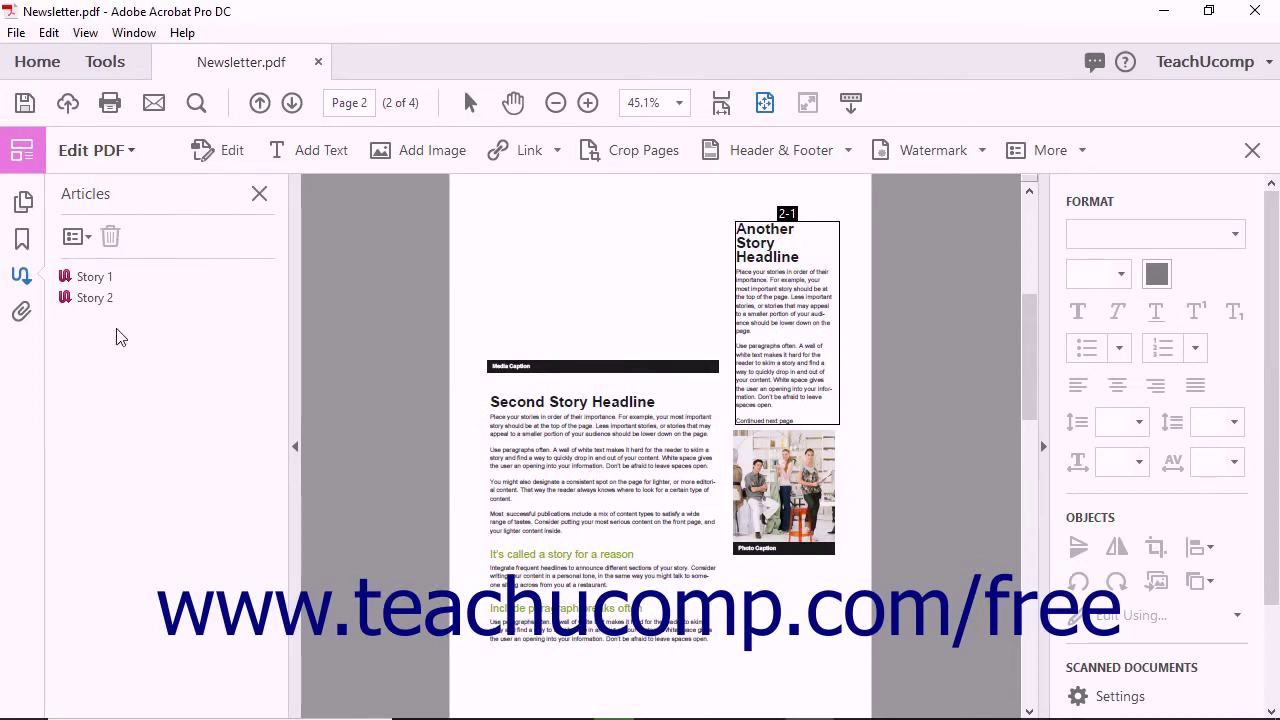
Step: Jump to the start of Story 1, then select Story 2 and request its deletion
double_click(95, 277)
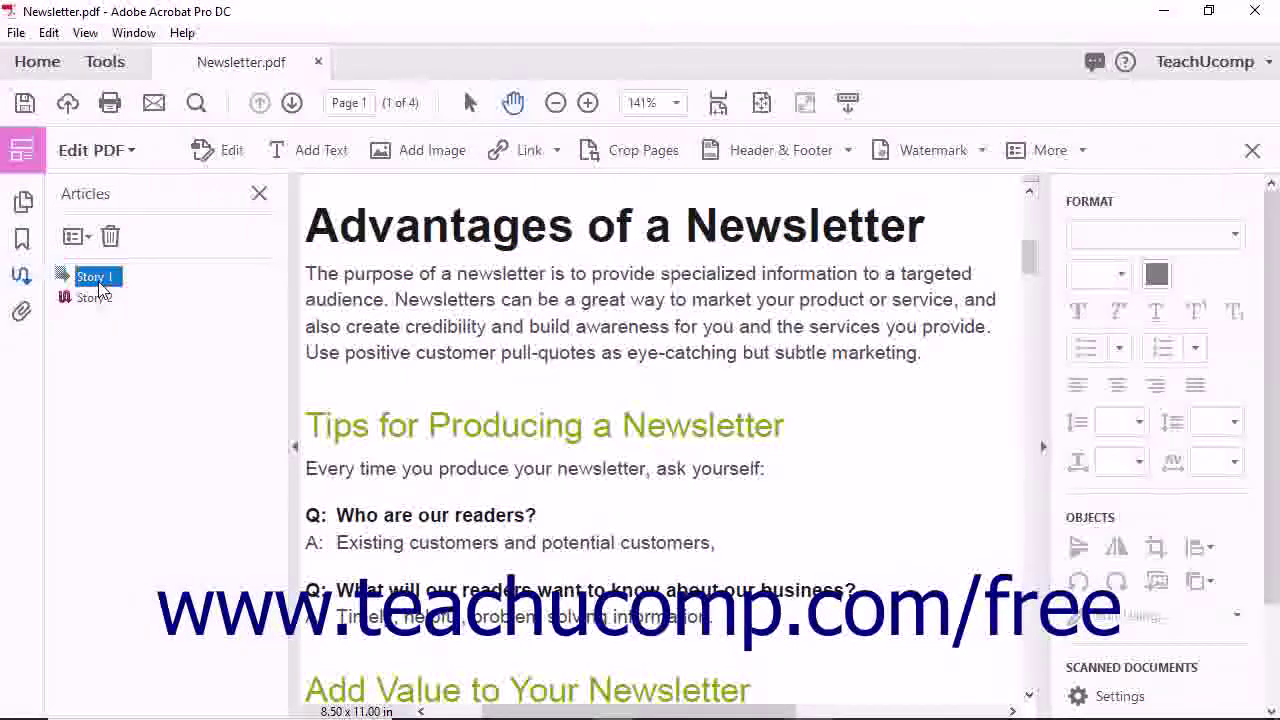
left_click(95, 298)
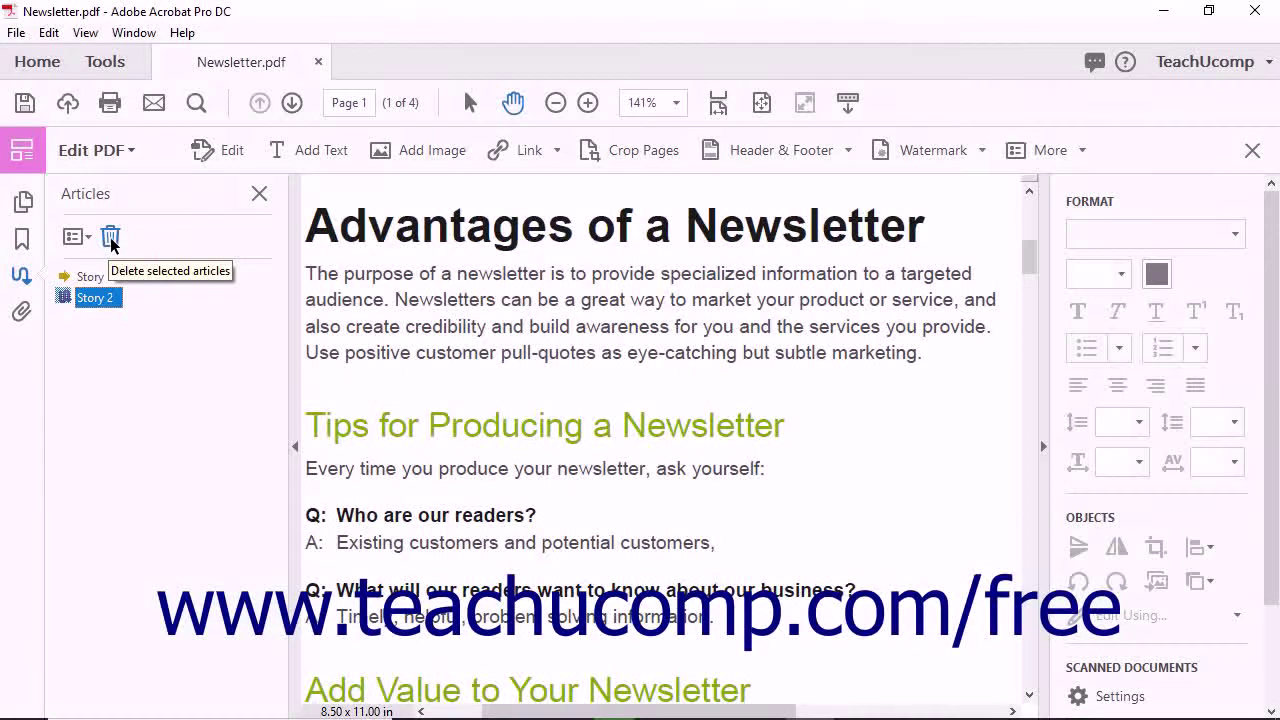
left_click(111, 240)
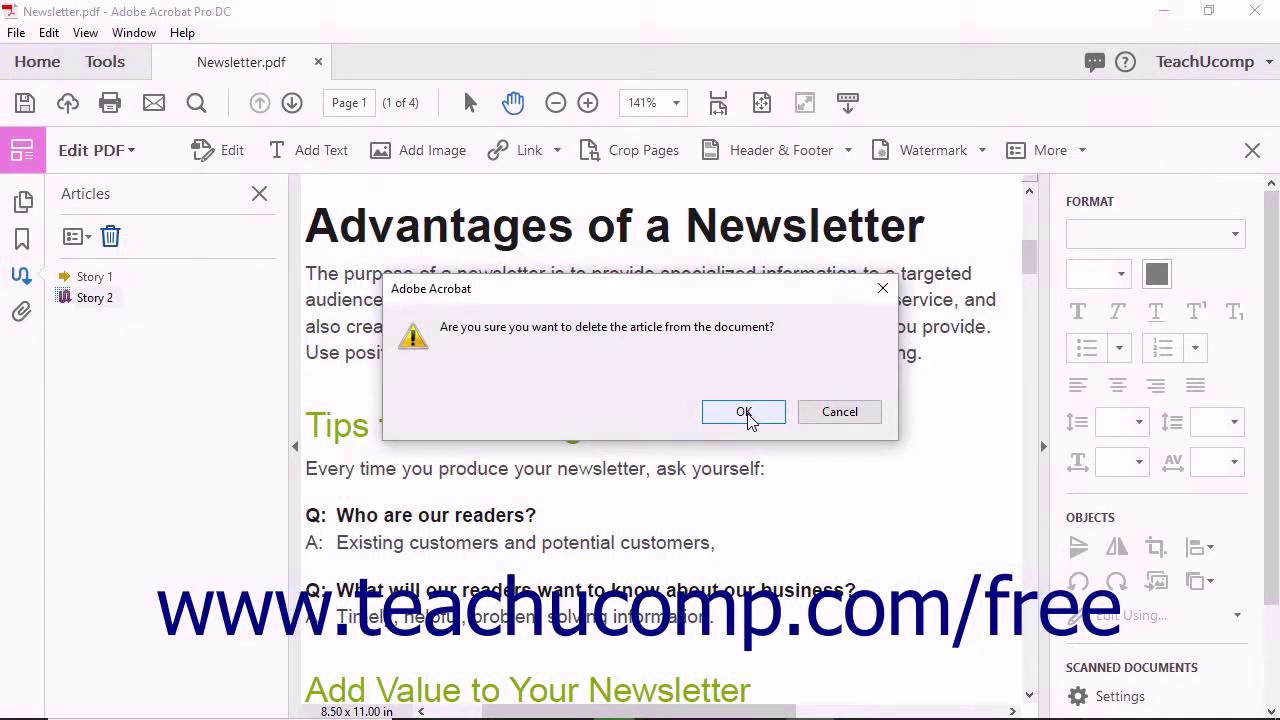
Step: Confirm deleting Story 2, close the Articles pane, and fit the page in the window
left_click(745, 413)
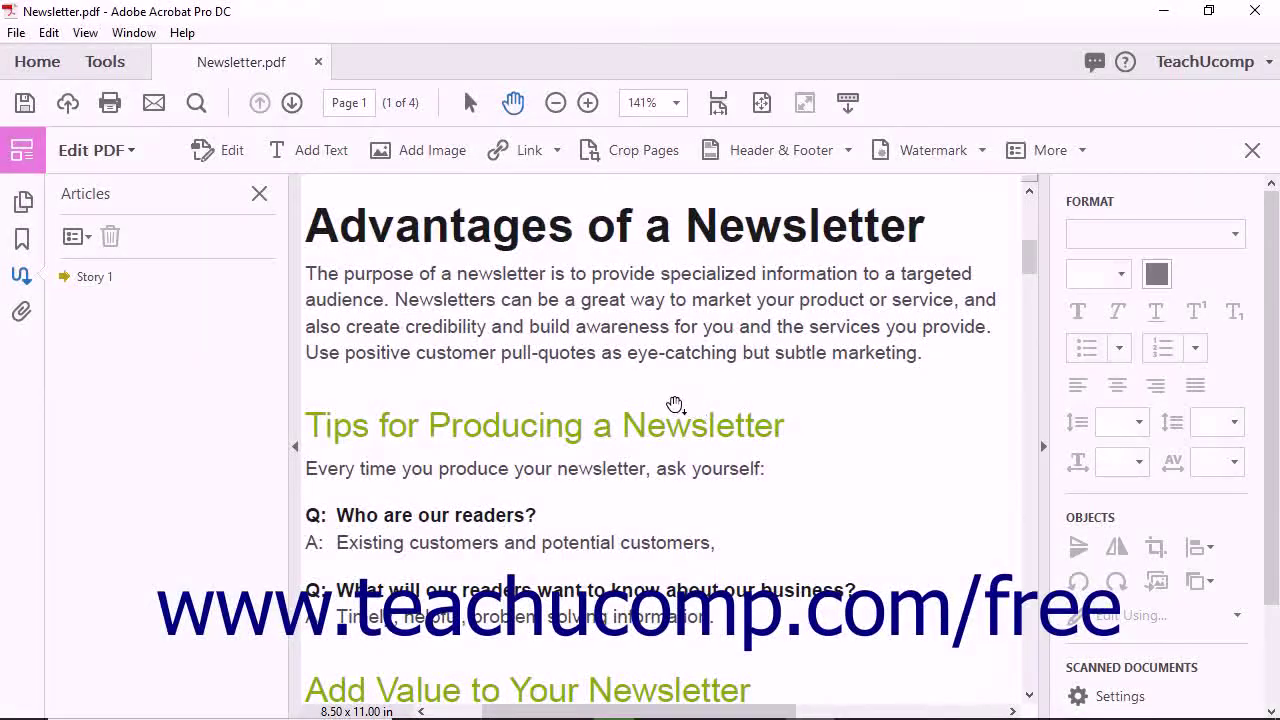
left_click(258, 194)
left_click(761, 102)
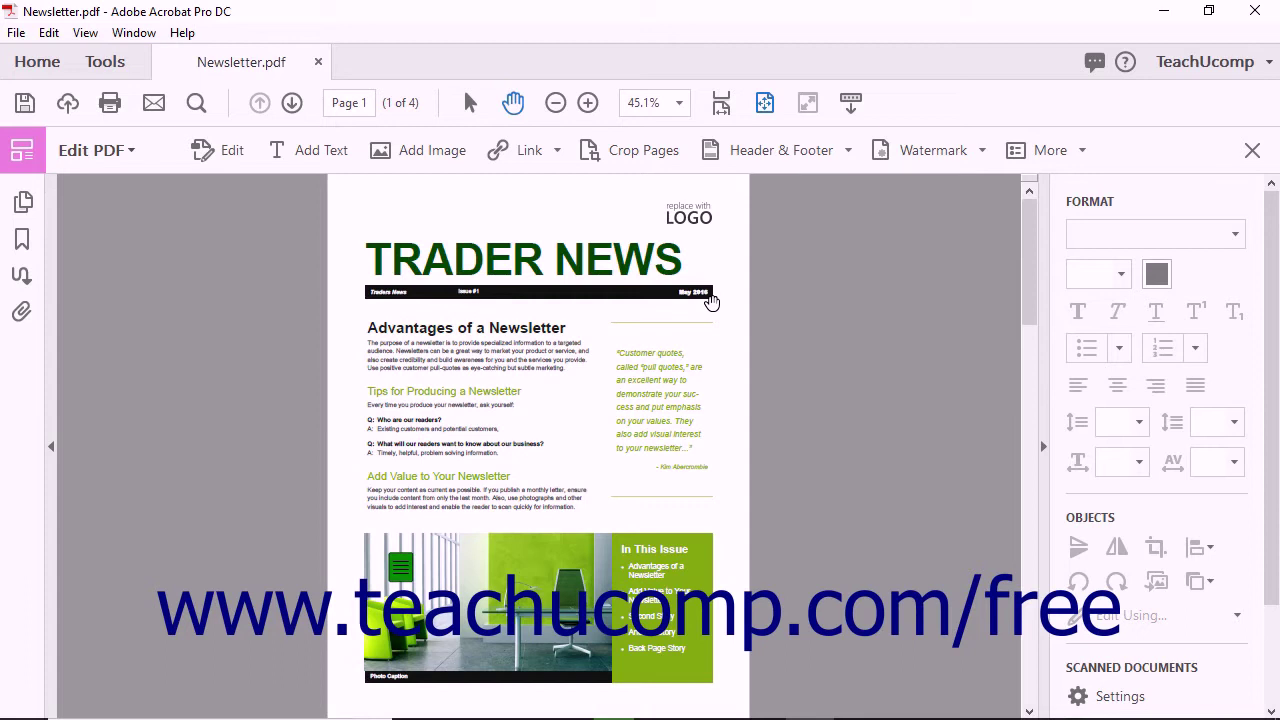
Step: Reveal the page 1 article boxes, dismissing the instructions after trying to delete Add Value
left_click(1018, 153)
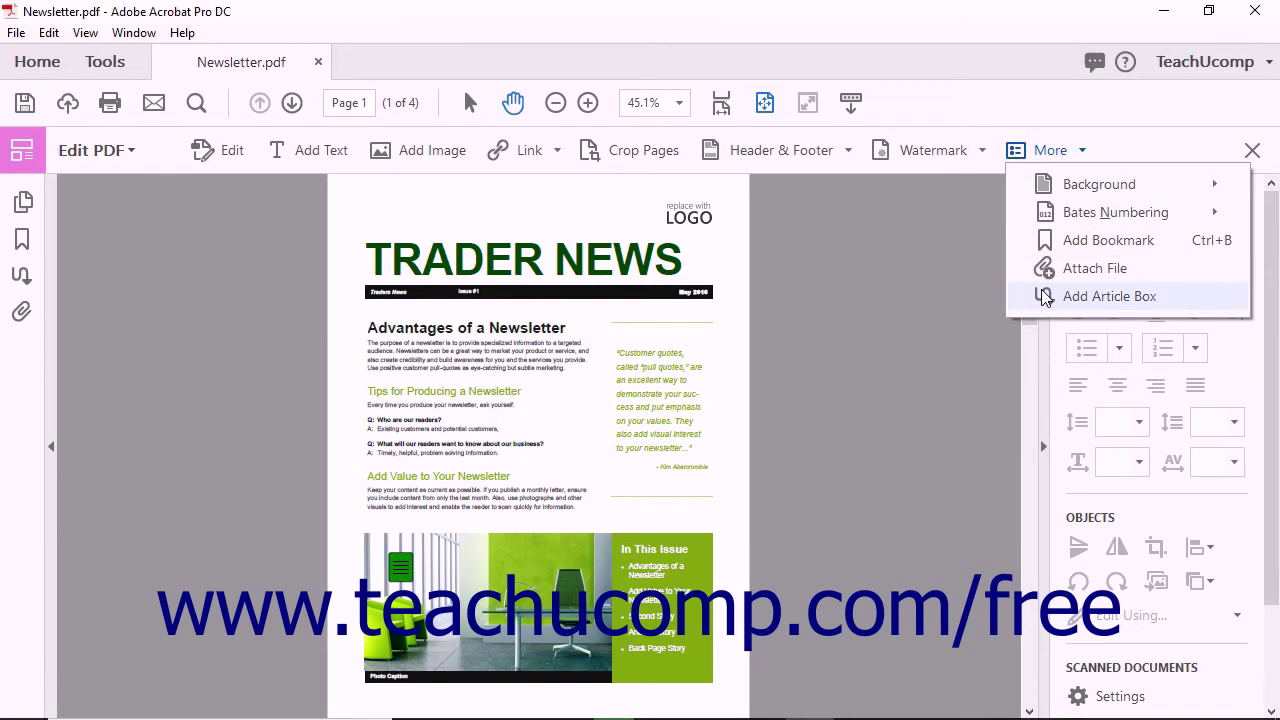
left_click(1045, 297)
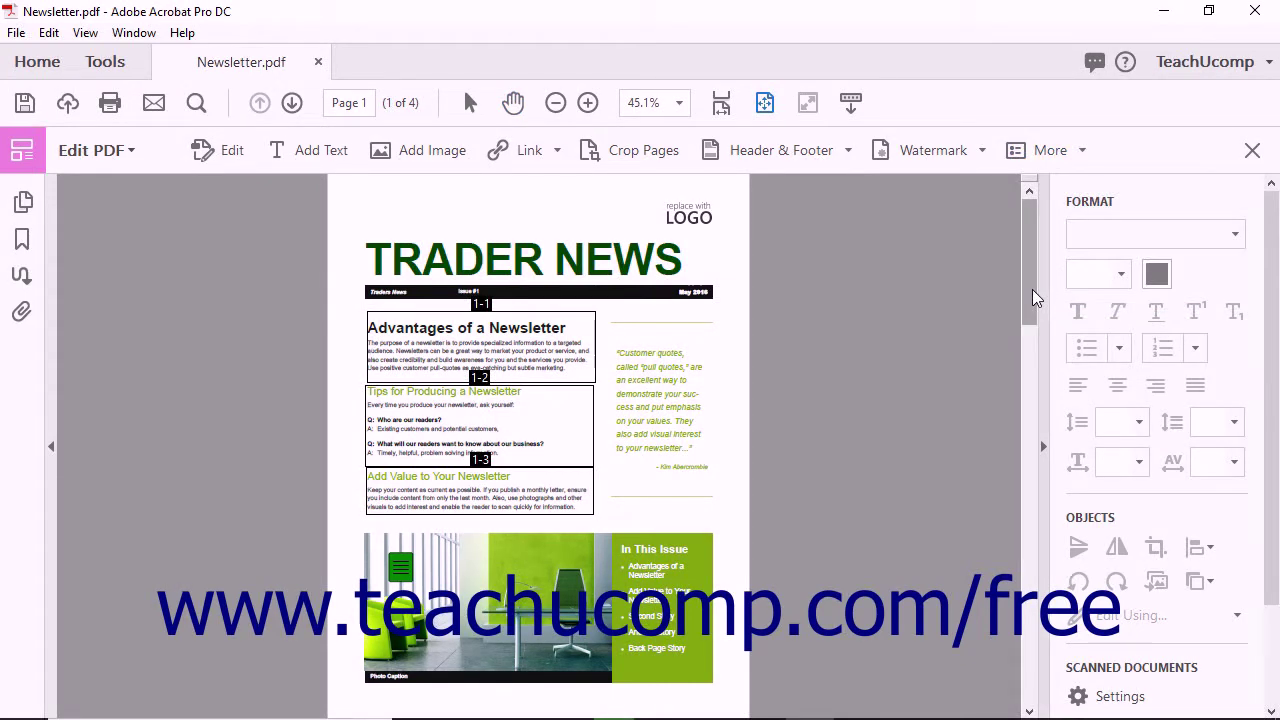
right_click(491, 466)
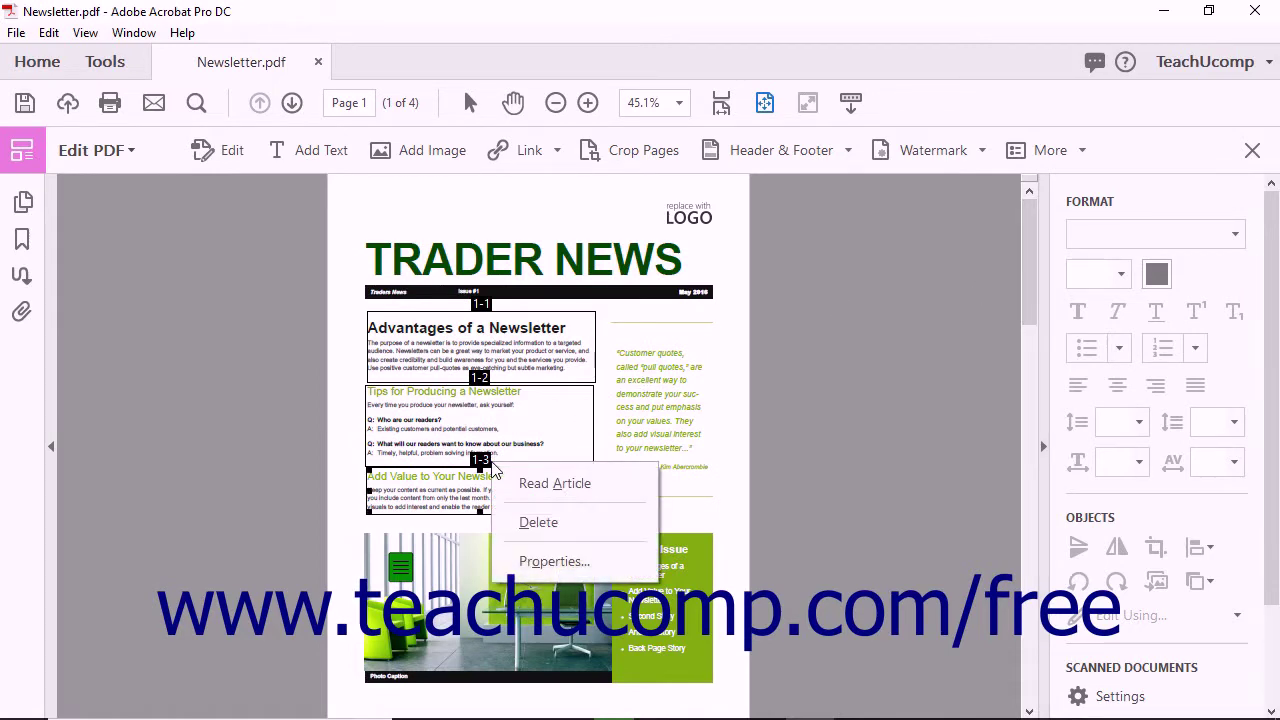
left_click(530, 522)
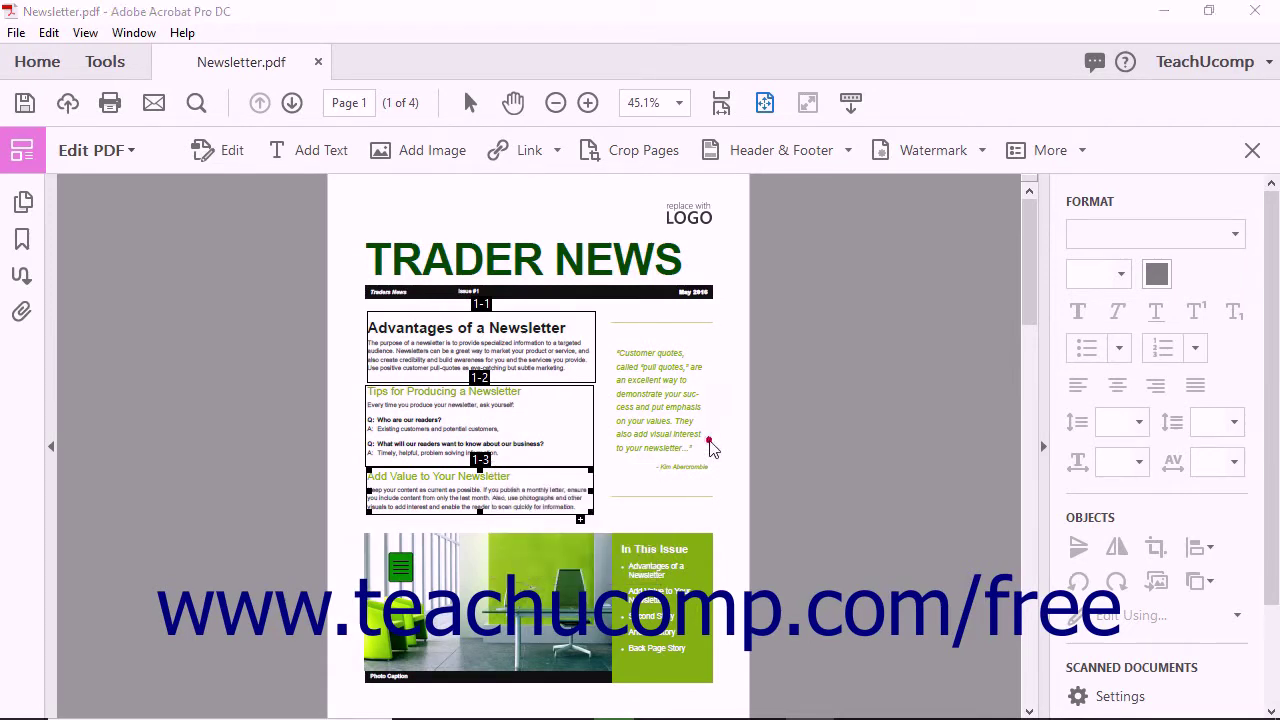
left_click(833, 416)
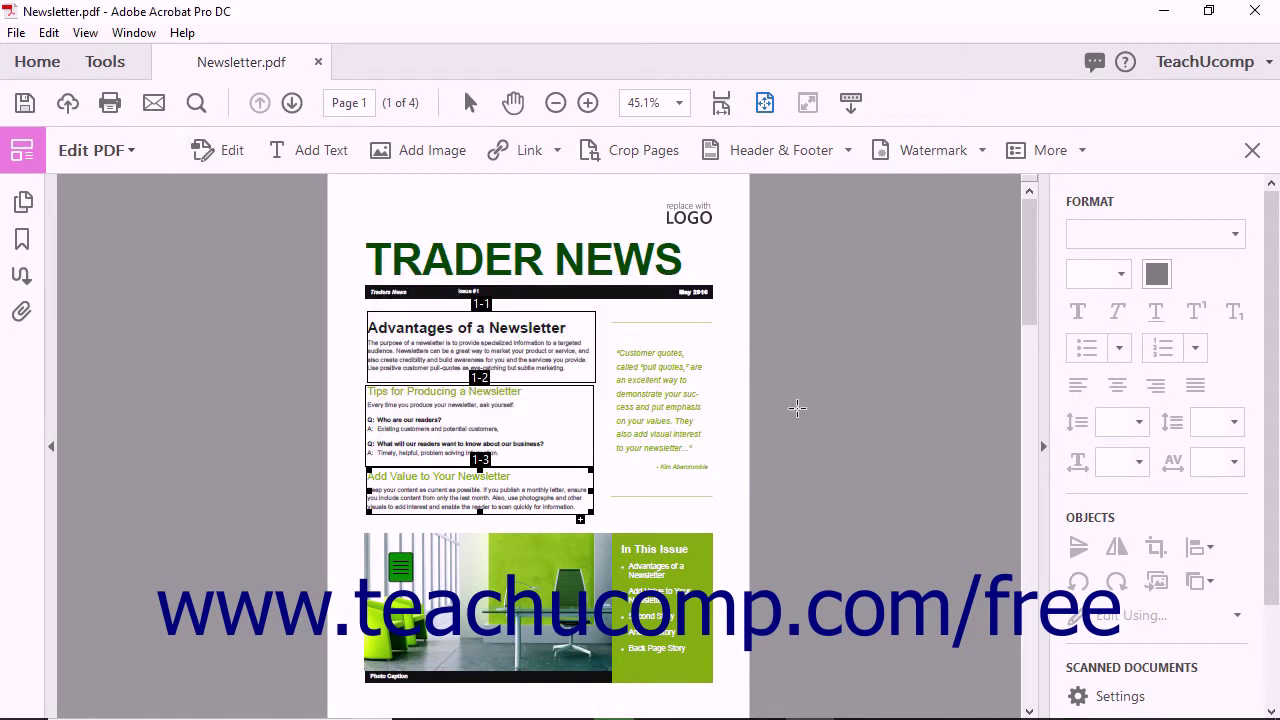
Step: Delete only the Tips for Producing a Newsletter box from Story 1, then select the Add Value box
left_click(481, 376)
key("Delete")
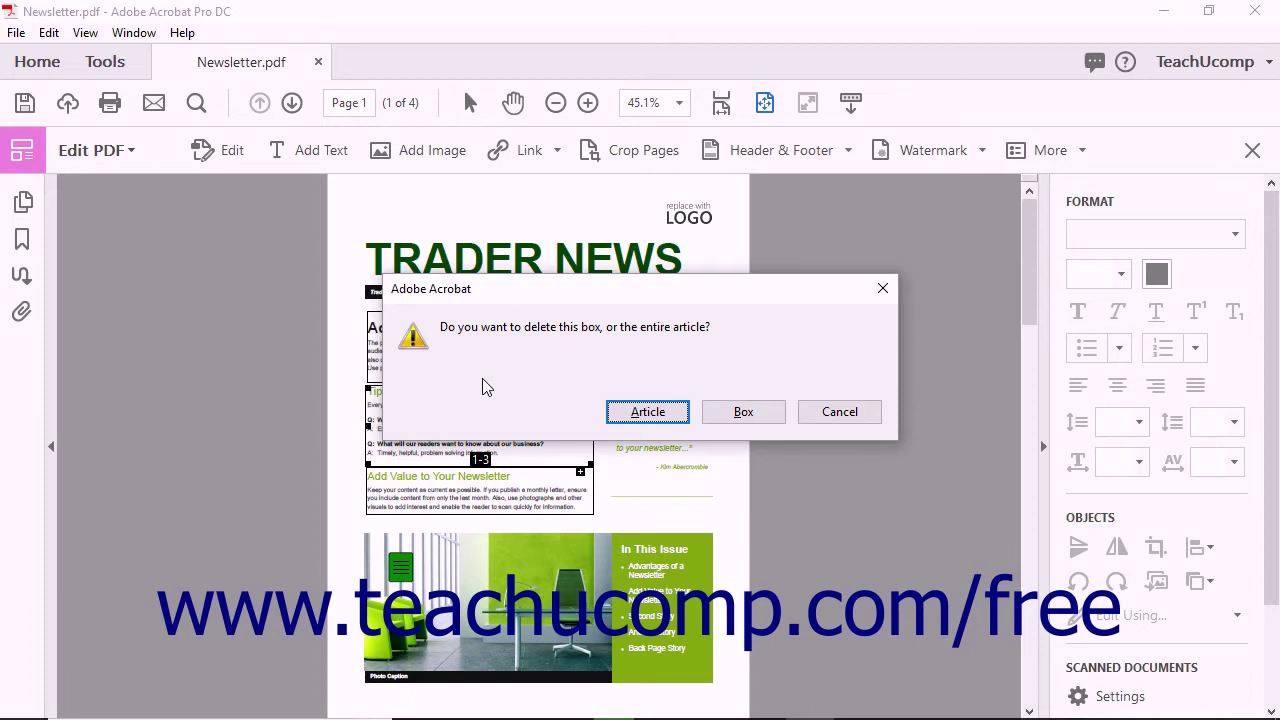
left_click(740, 412)
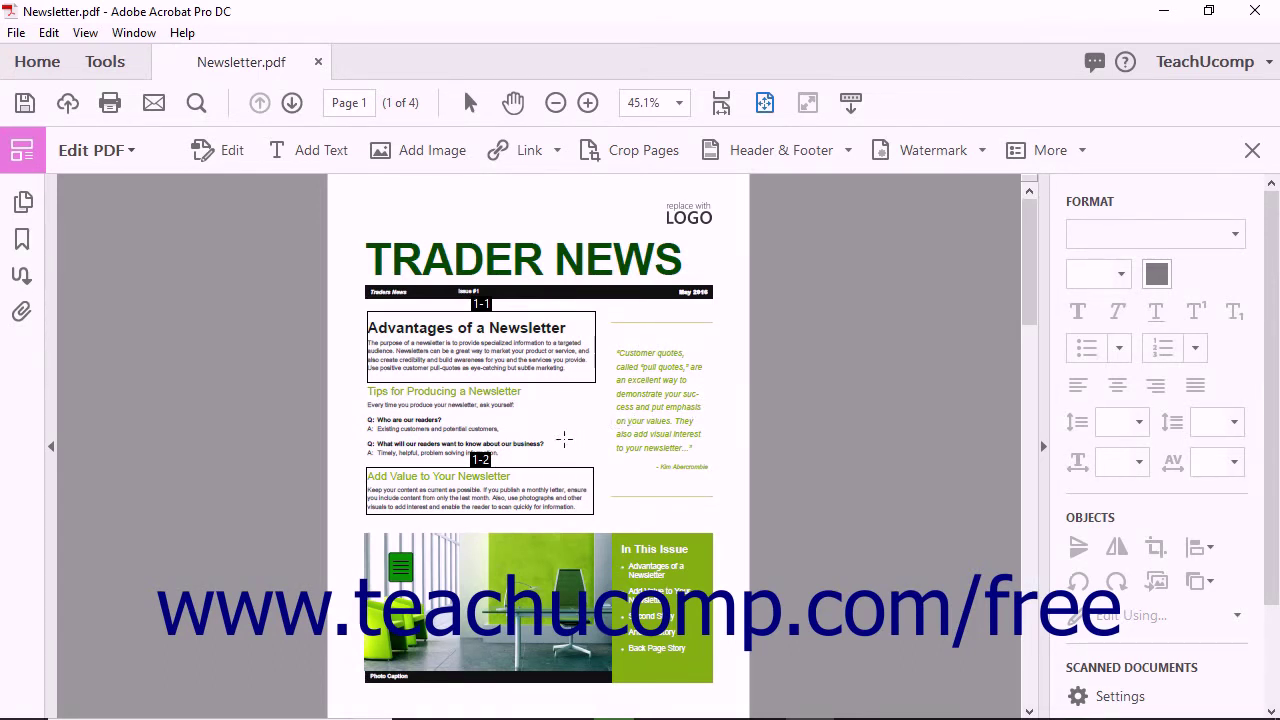
left_click(481, 470)
Step: Add the pull quote as Story 1 box 1-3 and frame the page 2 column as new article 'Story 2'
left_click_drag(620, 331, 720, 504)
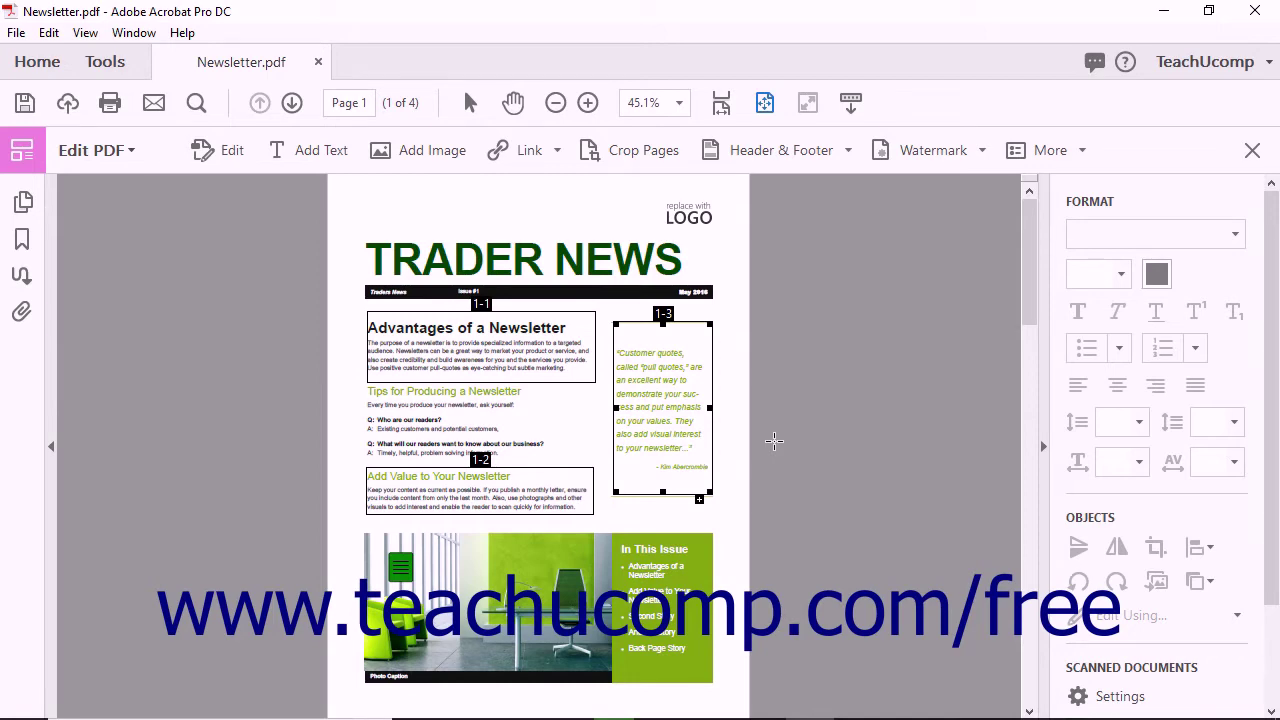
scroll(774, 441, "down", 5)
left_click_drag(607, 215, 720, 422)
key("Return")
type("Story 2")
key("Return")
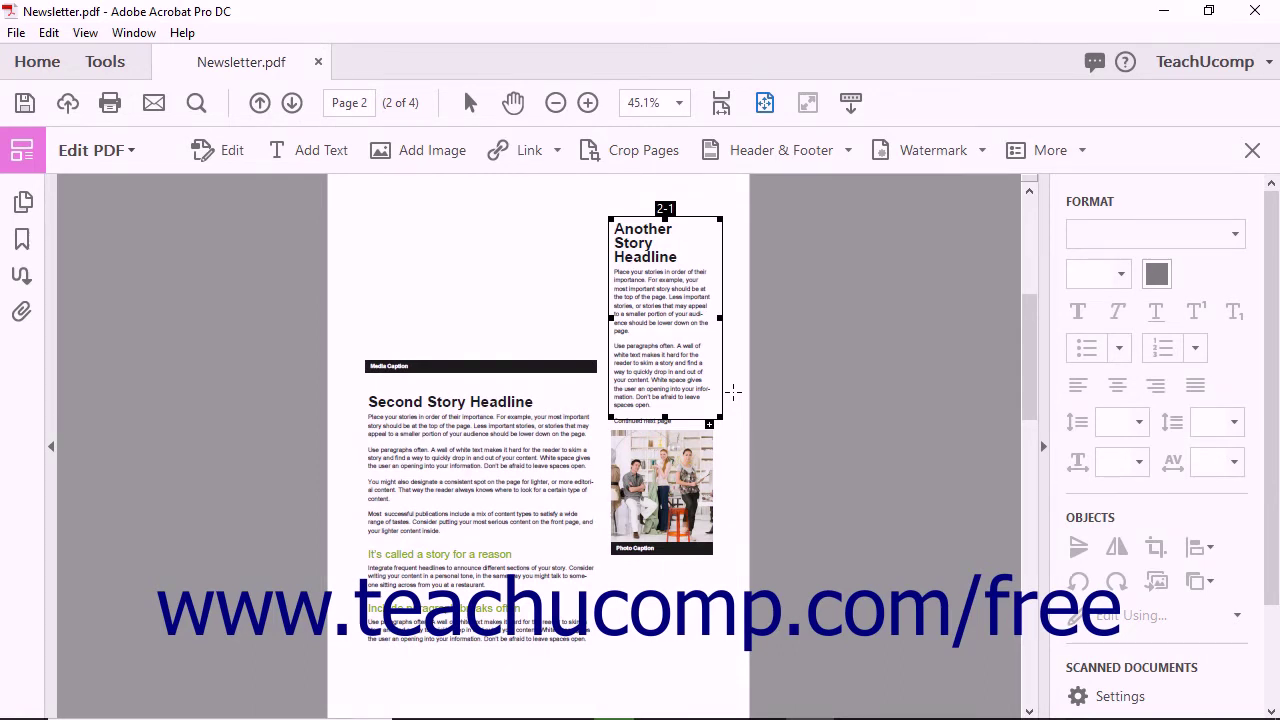
scroll(733, 392, "up", 5)
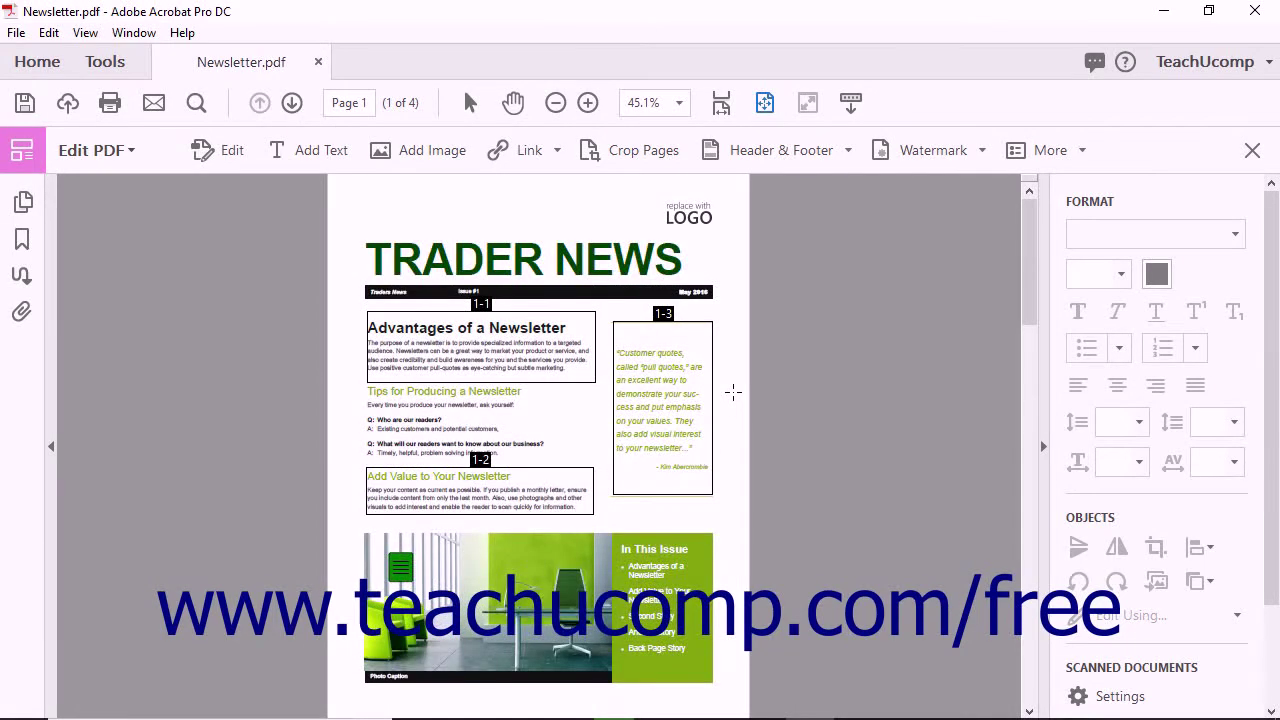
Step: Continue Story 1 from the pull quote box, linking page 2's Another Story Headline box as 1-4
left_click(666, 316)
left_click(703, 507)
scroll(706, 507, "down", 3)
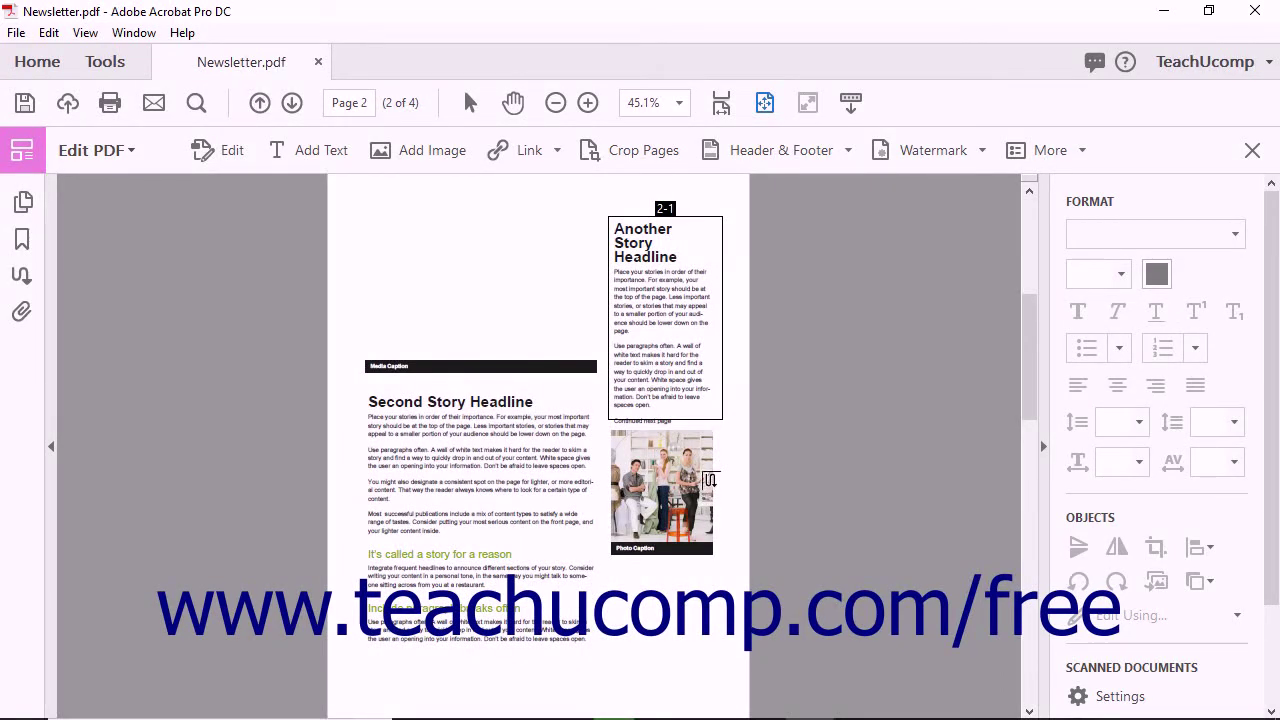
left_click(670, 287, "ctrl")
Step: Retitle the linked article to 'Story #1' in its Article Properties by adding a hash before the 1
right_click(665, 210)
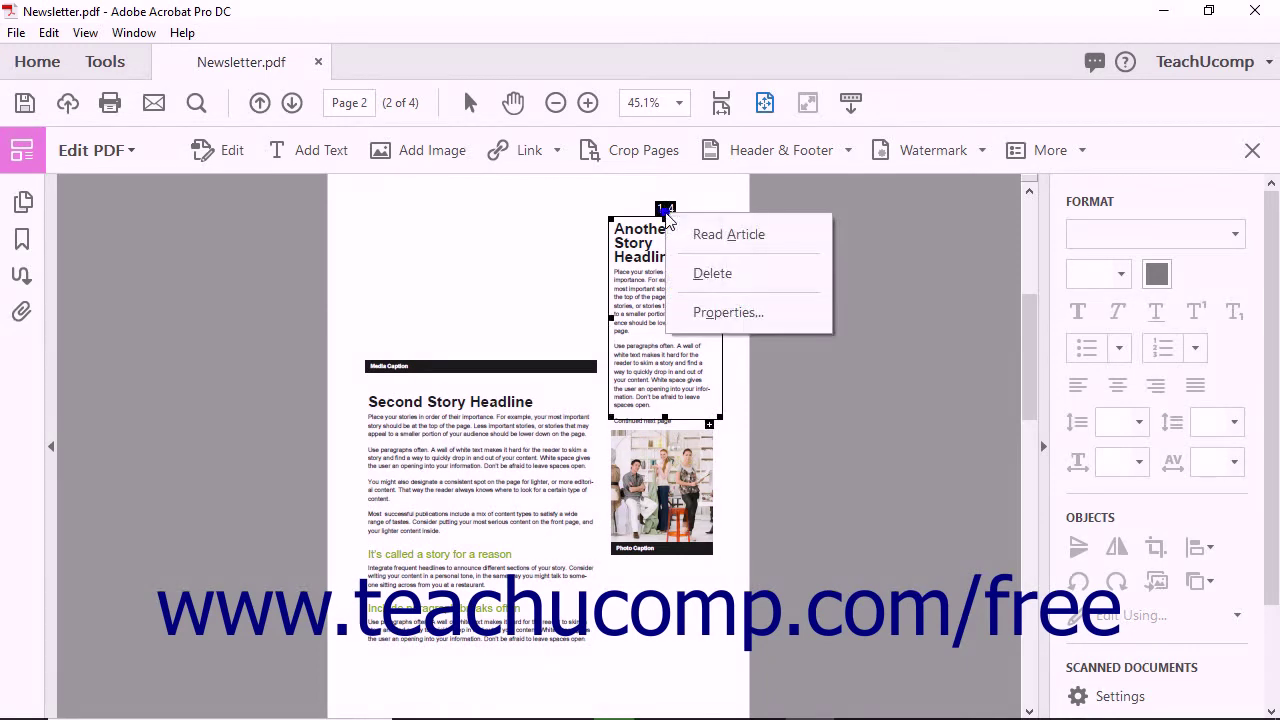
left_click(700, 313)
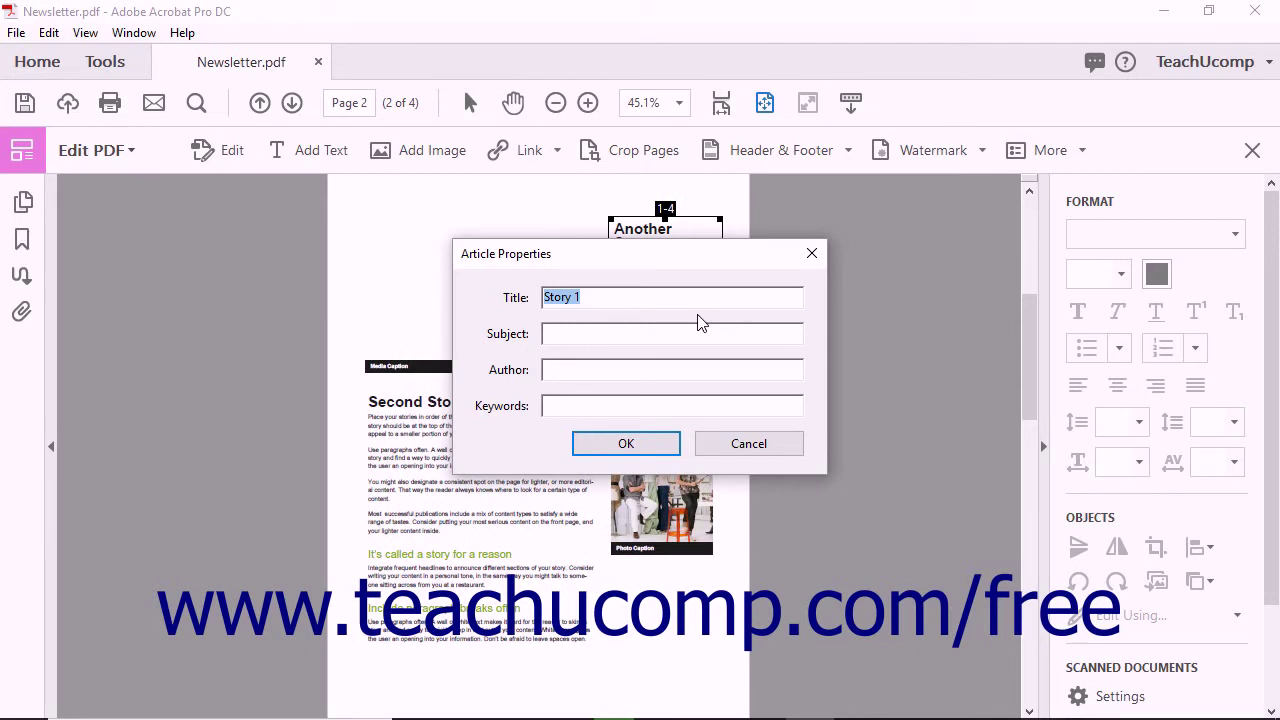
key("End")
key("Left")
type("#")
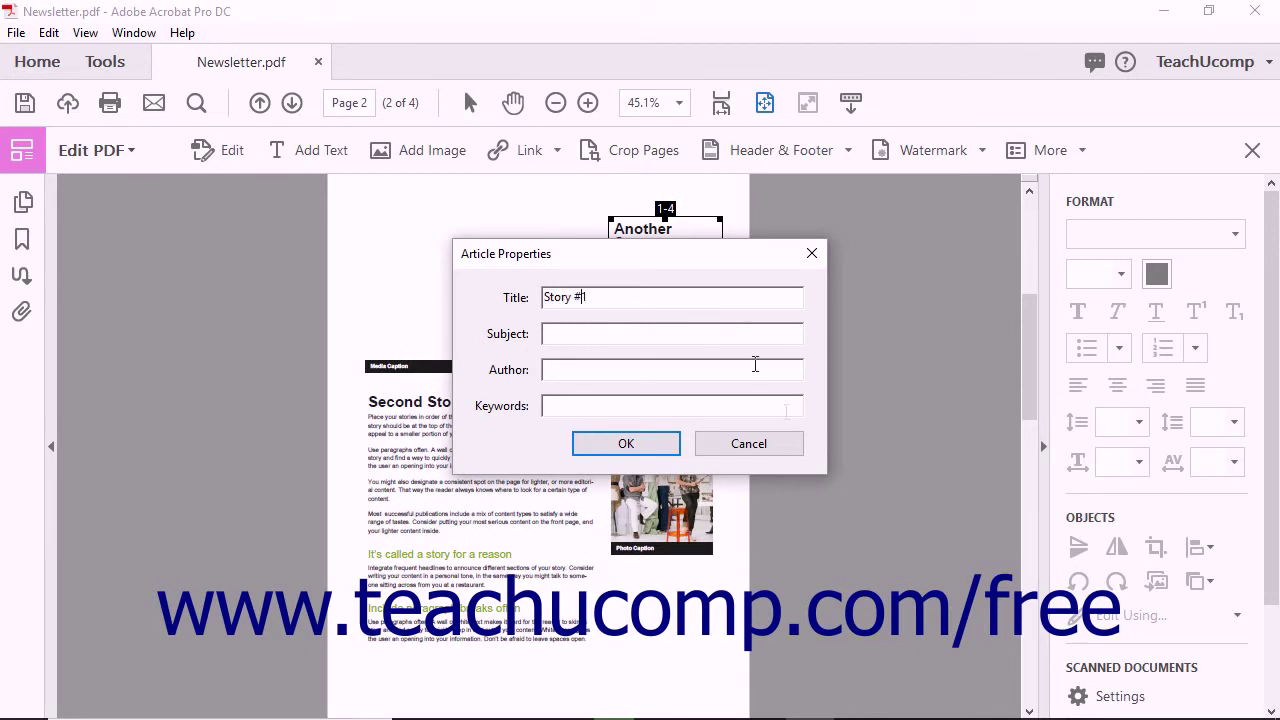
left_click(634, 447)
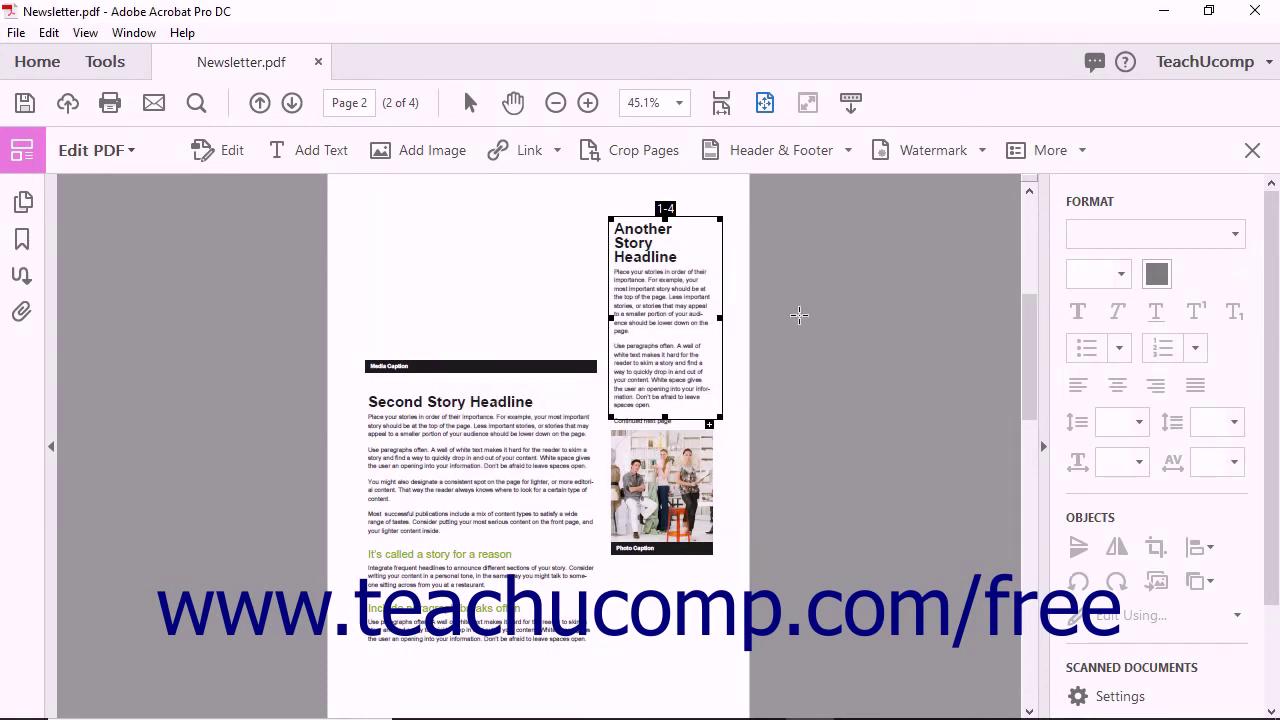
Step: Exit Edit PDF and return to page 1, zoomed in on the Advantages of a Newsletter box
left_click(1251, 152)
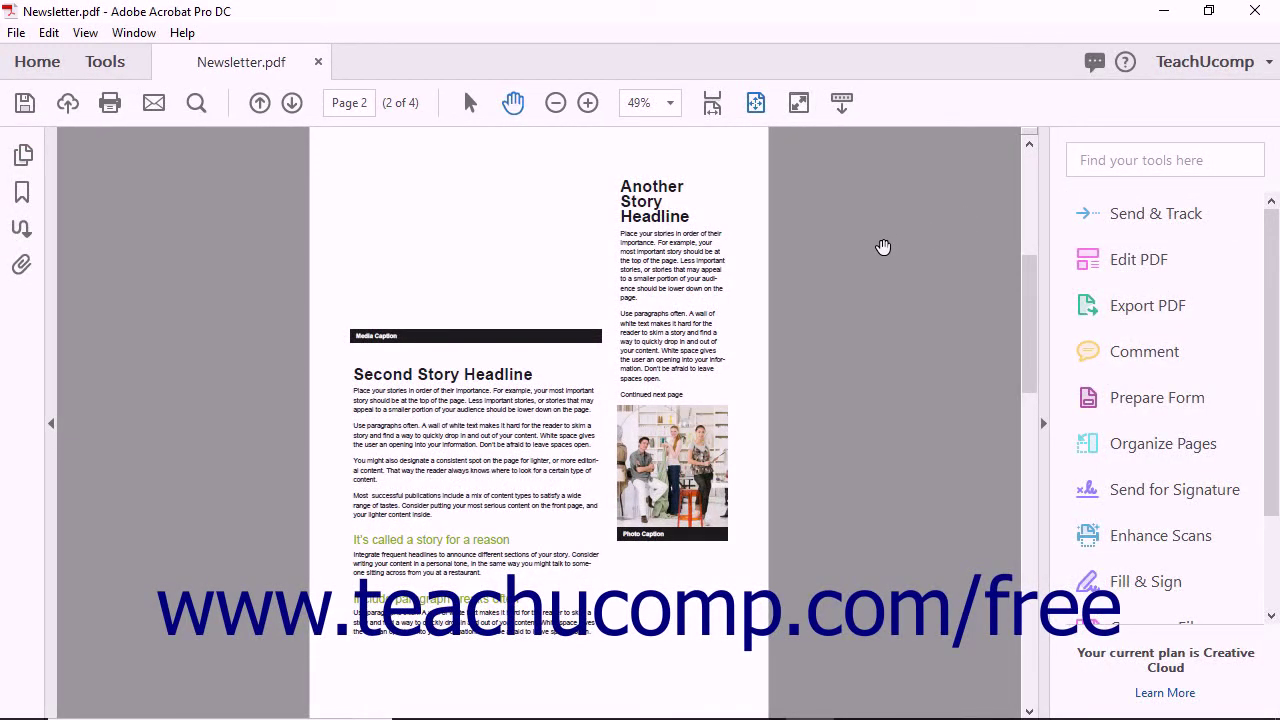
key("Left")
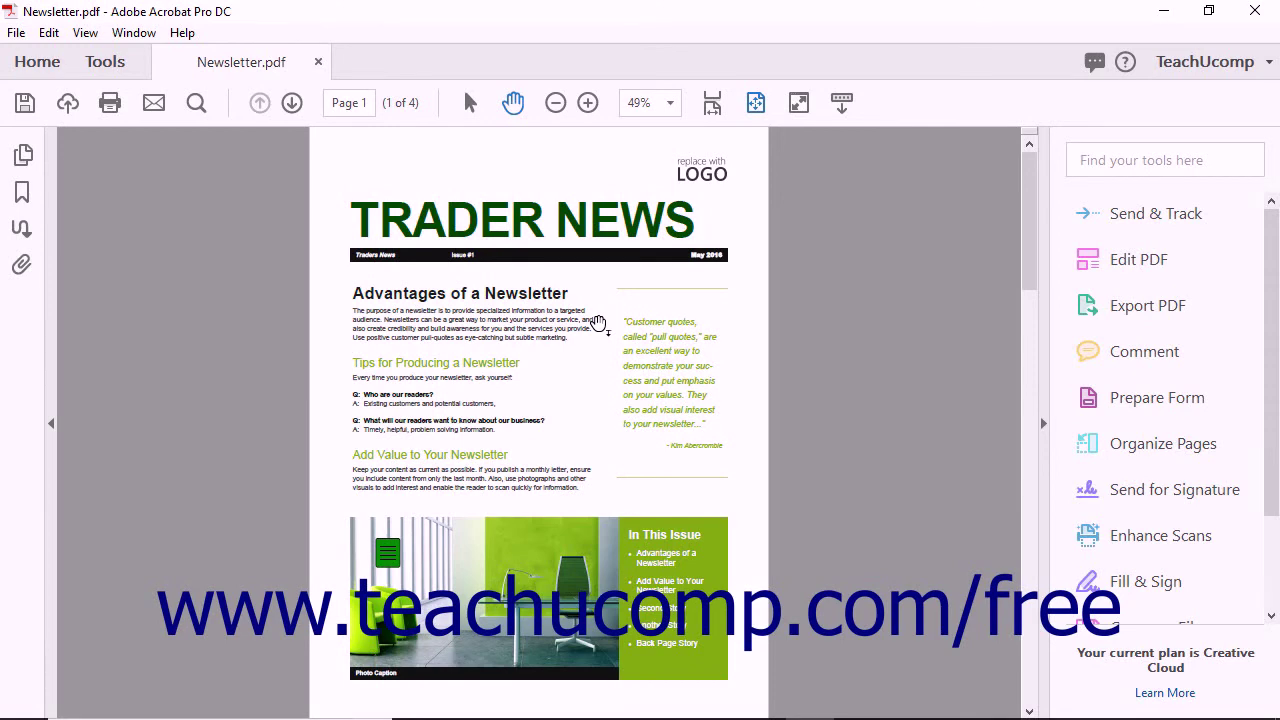
scroll(598, 322, "up", 5)
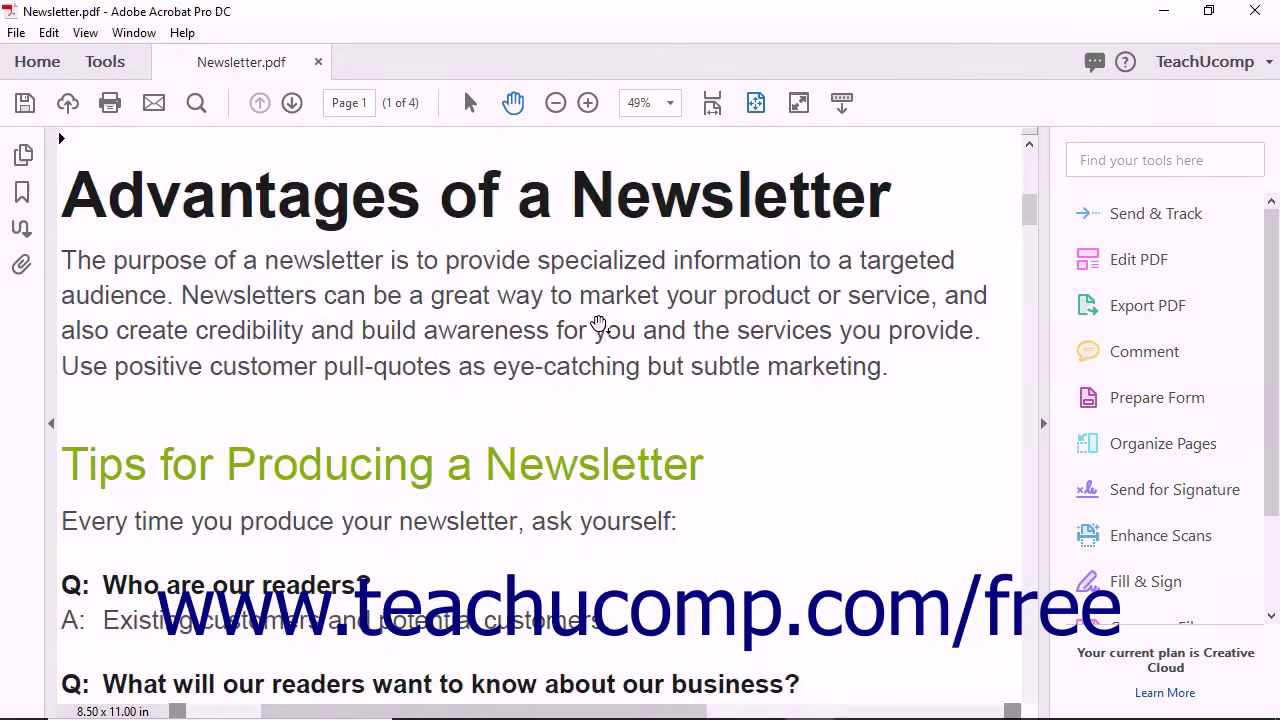